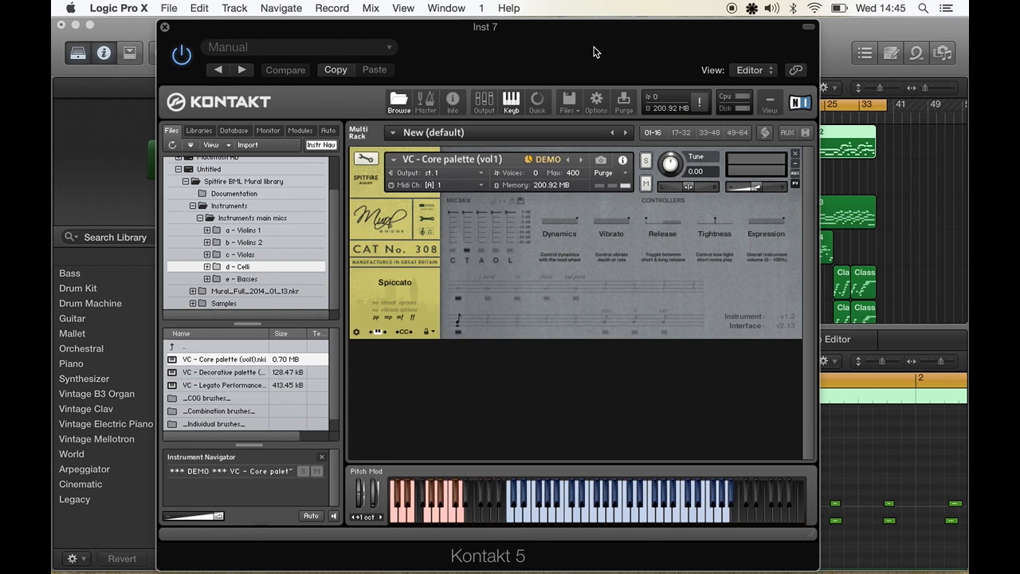
Load V1 - Core palette (vol1) from the Mural library's a - Violins 1 folder.
{"action": "scroll", "coordinate": [249, 231], "scroll_direction": "up", "scroll_amount": 3}
{"action": "scroll", "coordinate": [250, 231], "scroll_direction": "down", "scroll_amount": 3}
{"action": "scroll", "coordinate": [250, 230], "scroll_direction": "up", "scroll_amount": 3}
{"action": "scroll", "coordinate": [248, 227], "scroll_direction": "down", "scroll_amount": 3}
{"action": "left_click", "coordinate": [248, 231]}
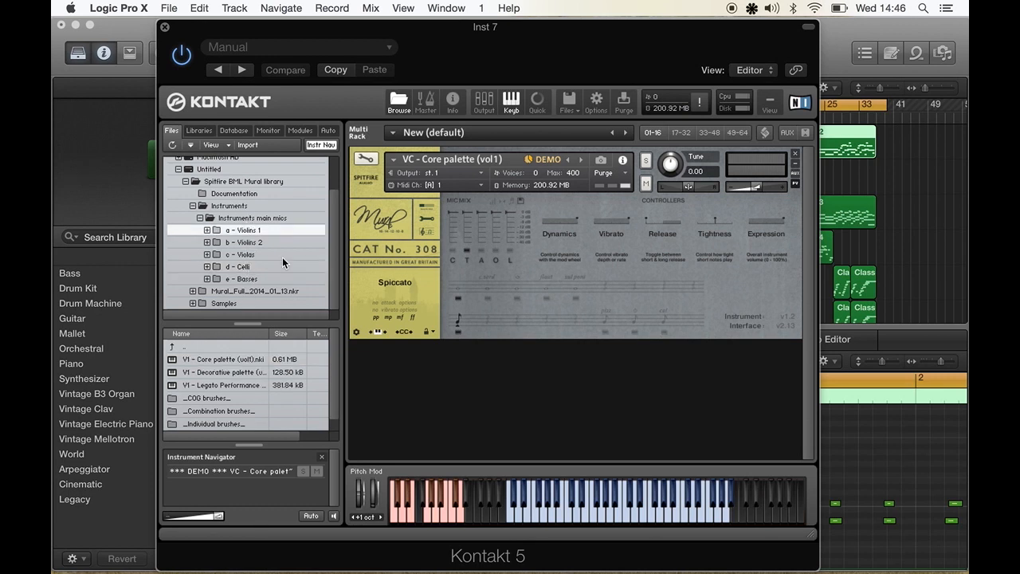
{"action": "left_click", "coordinate": [240, 359]}
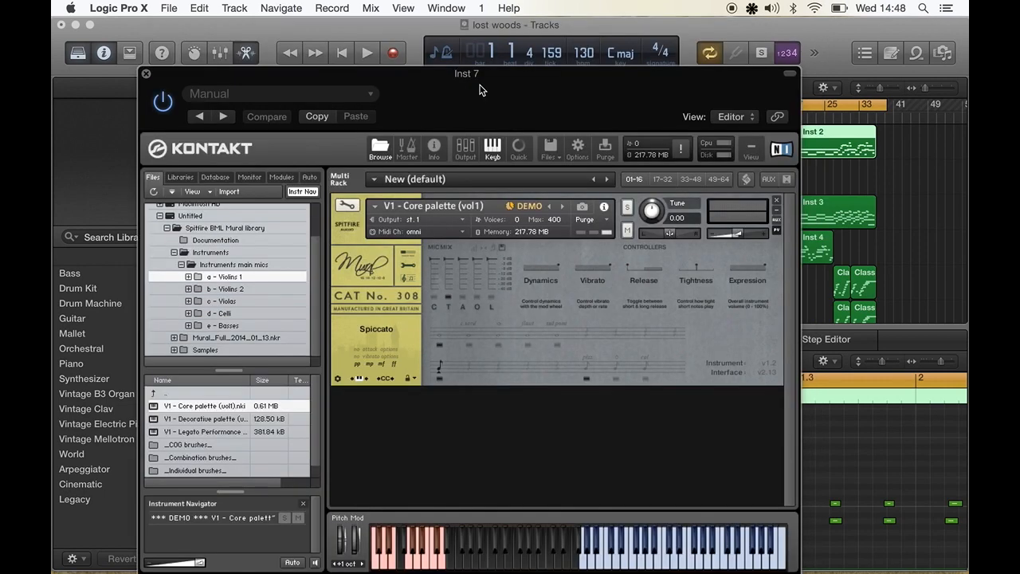
Set the first violins patch to receive MIDI on Port A, channel 1.
{"action": "left_click_drag", "start_coordinate": [480, 90], "coordinate": [478, 51]}
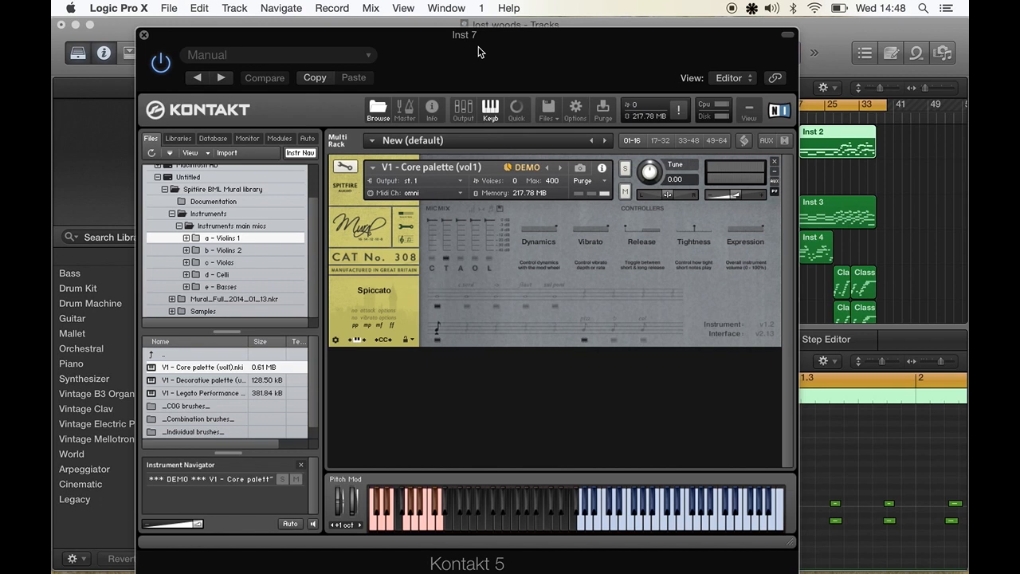
{"action": "left_click_drag", "start_coordinate": [479, 52], "coordinate": [483, 30]}
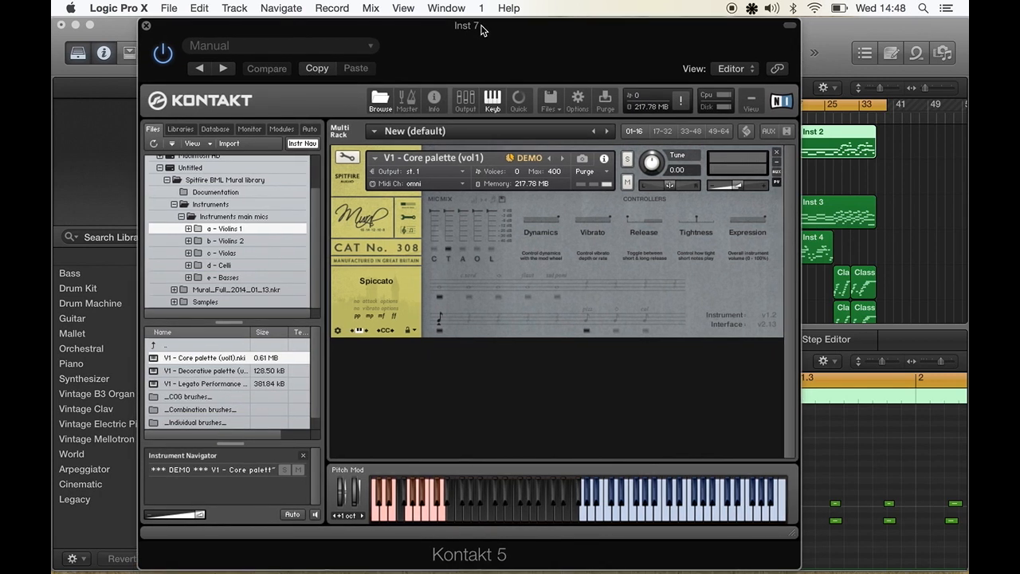
{"action": "left_click", "coordinate": [461, 184]}
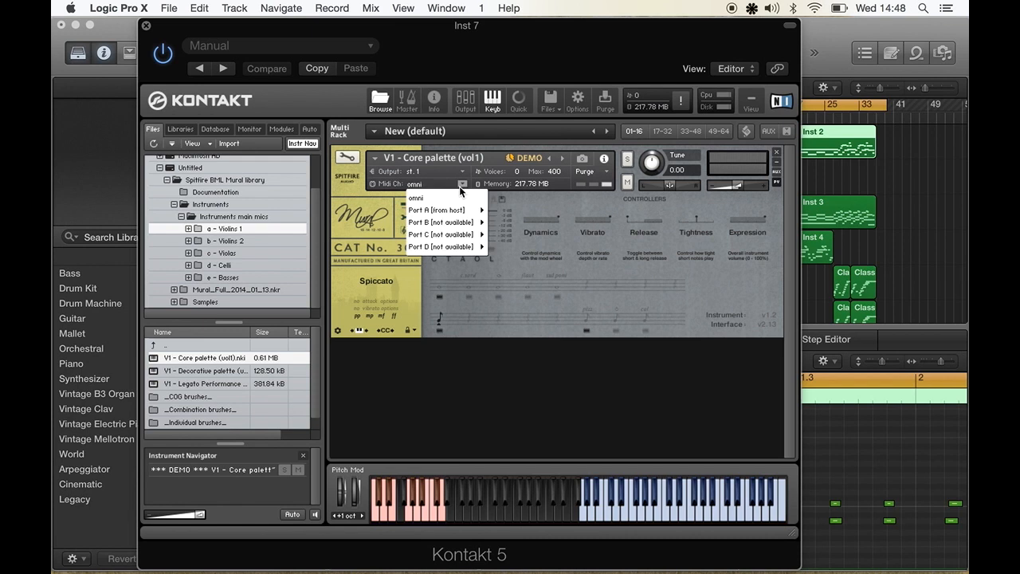
{"action": "mouse_move", "coordinate": [444, 214]}
{"action": "left_click", "coordinate": [495, 214]}
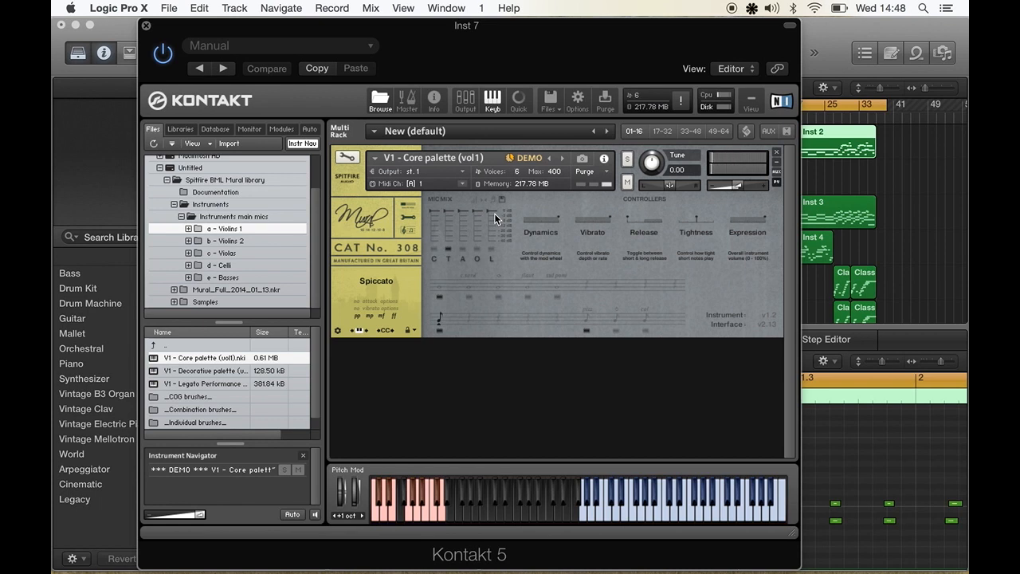
Toggle the C and A microphones in the first violins' mic mix to audition the Spiccato articulation.
{"action": "left_click", "coordinate": [434, 249]}
{"action": "left_click", "coordinate": [461, 247]}
{"action": "left_click", "coordinate": [434, 247]}
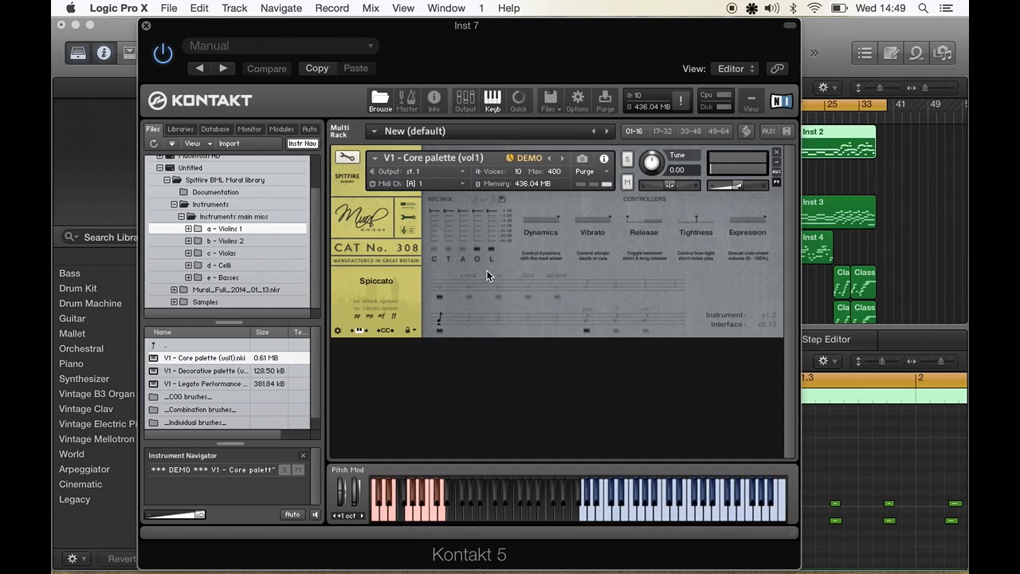
Audition the first violins' Pizzicato, Pizzicato Bartok and Col Legno articulations, toggling the T microphone in the mic mix.
{"action": "left_click", "coordinate": [586, 318]}
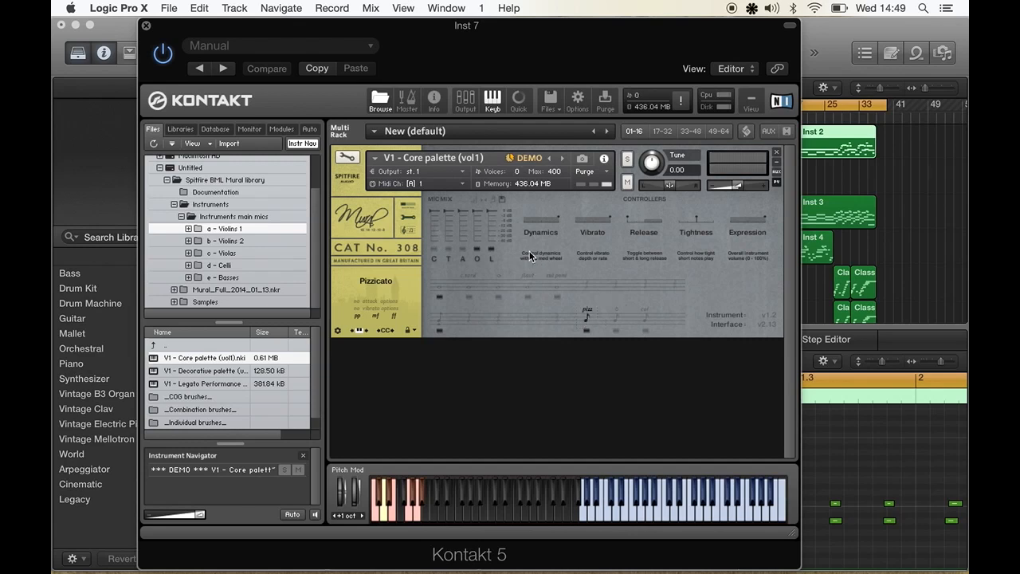
{"action": "left_click", "coordinate": [447, 250]}
{"action": "left_click", "coordinate": [619, 320]}
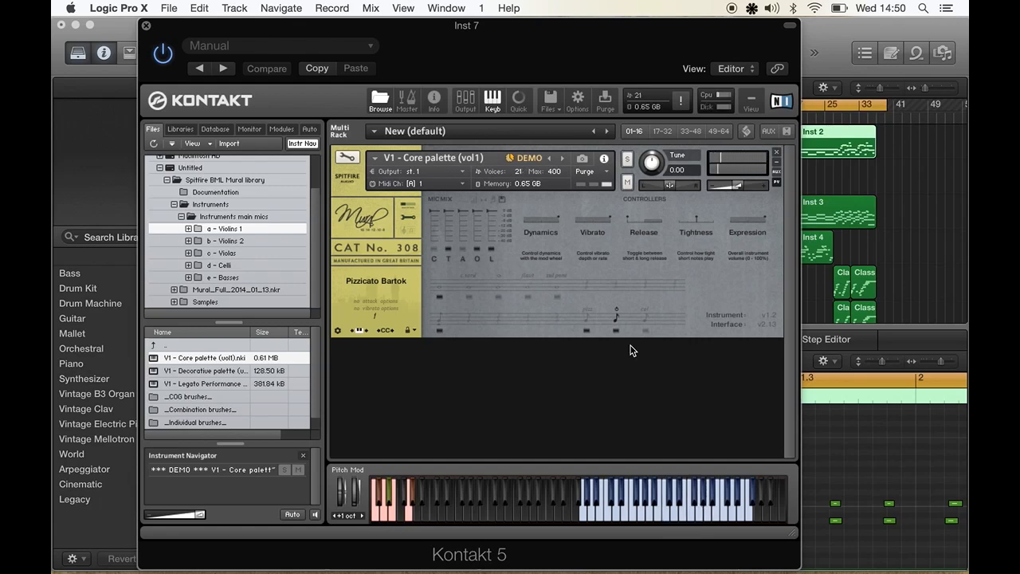
{"action": "left_click", "coordinate": [643, 319]}
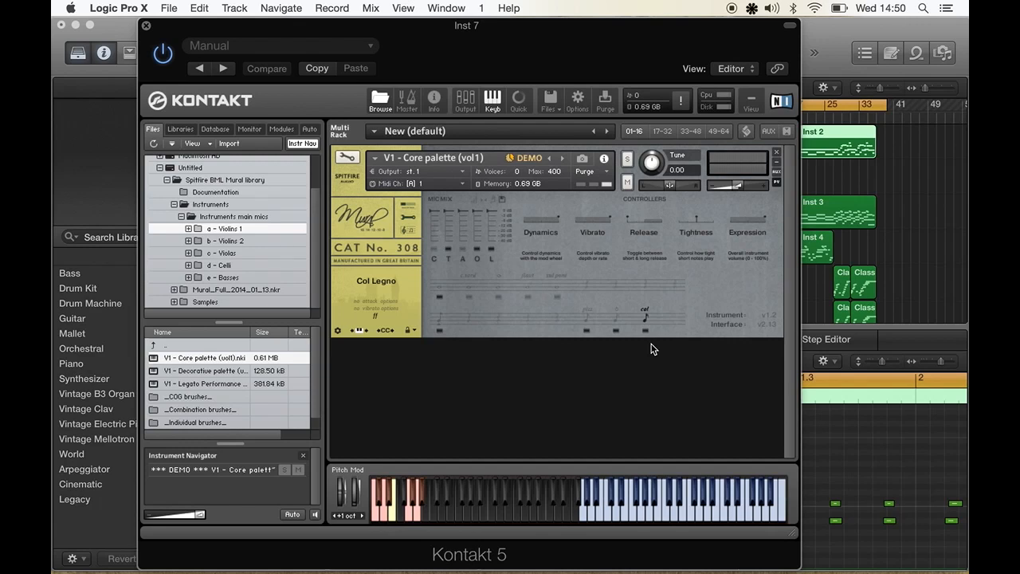
Audition the first violins' sustained articulations, including Long CS and Long Flautando.
{"action": "key", "text": "space"}
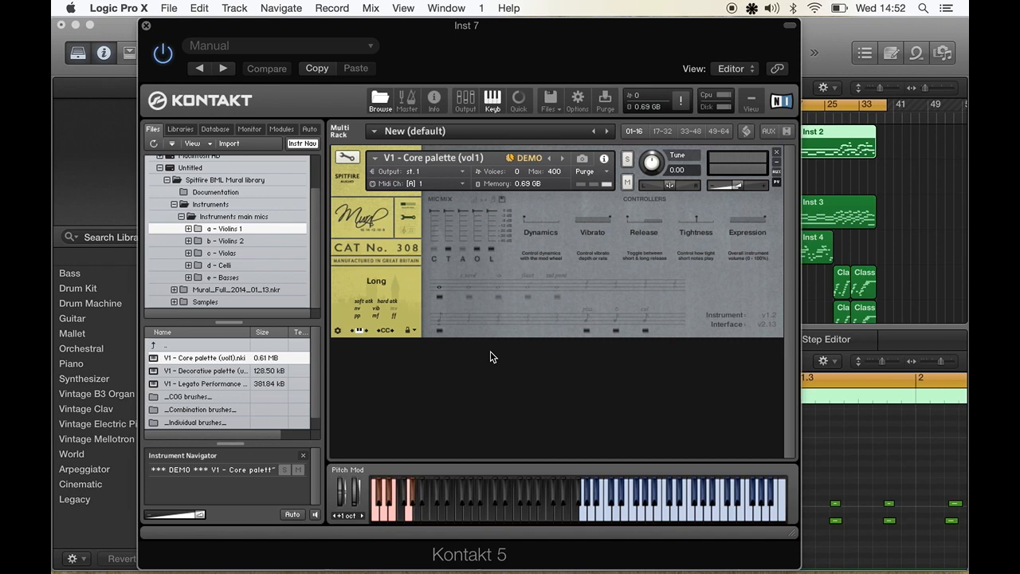
{"action": "left_click", "coordinate": [470, 292]}
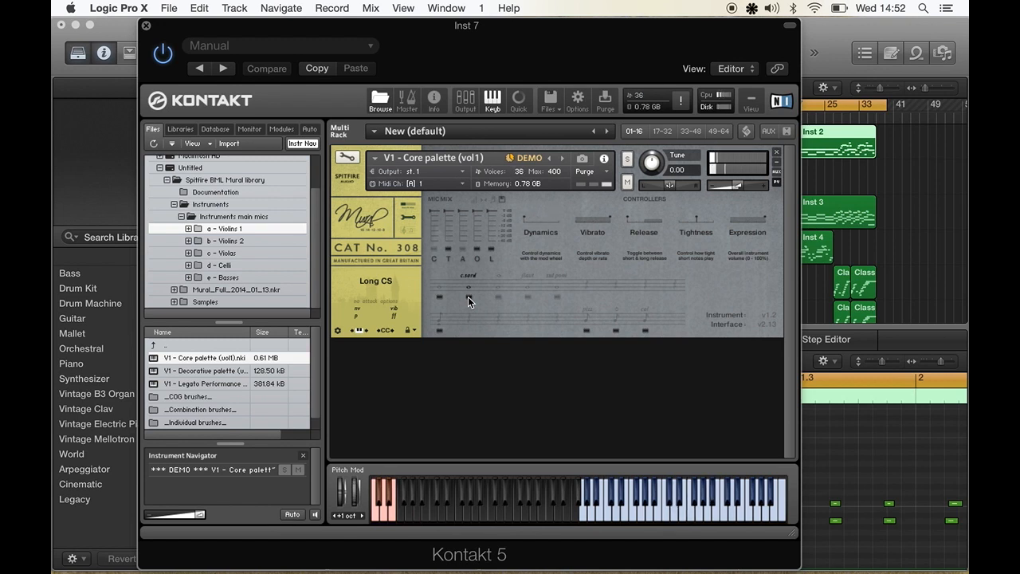
{"action": "left_click", "coordinate": [528, 278]}
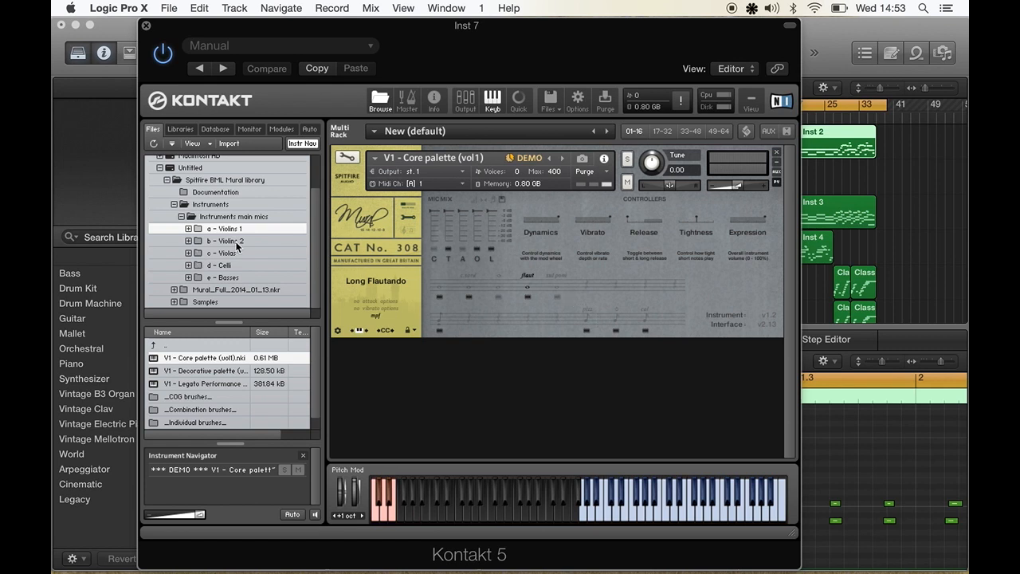
Replace the loaded patch with V1 - Decorative palette from the Violins 1 folder.
{"action": "left_click_drag", "start_coordinate": [213, 379], "coordinate": [530, 239]}
{"action": "left_click_drag", "start_coordinate": [527, 275], "coordinate": [527, 277]}
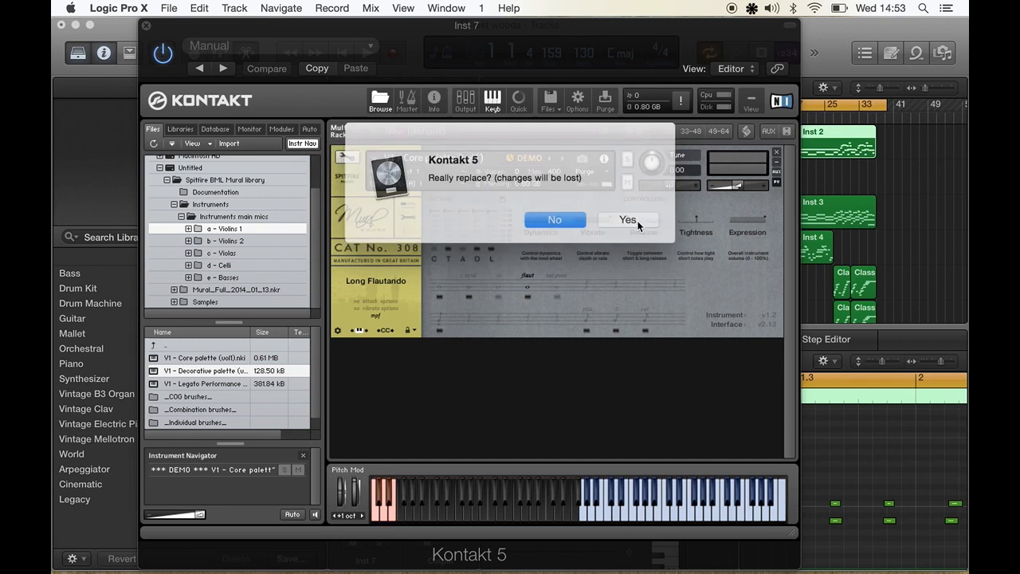
{"action": "left_click", "coordinate": [611, 217]}
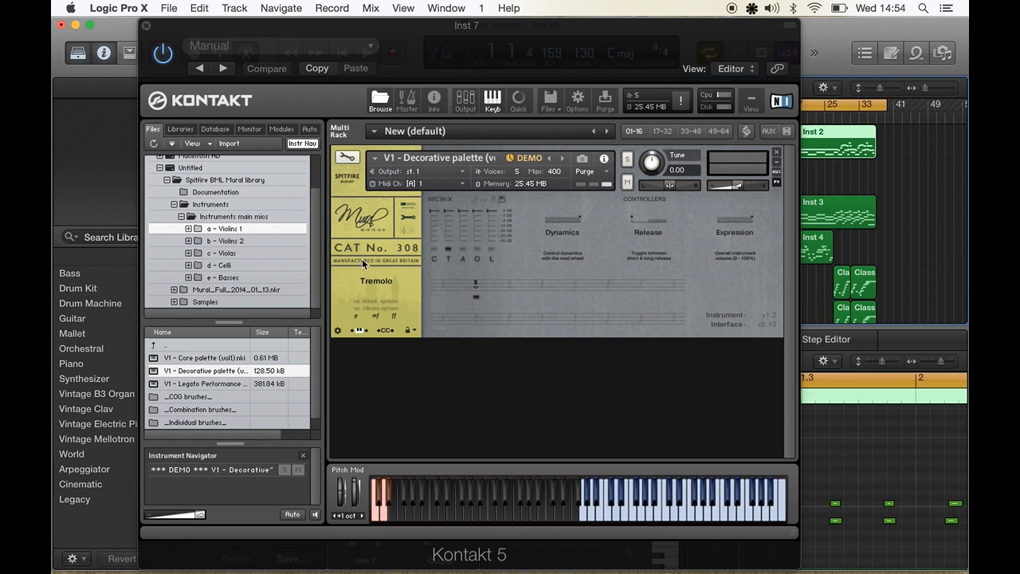
Replace the loaded patch with VC - Core palette (vol1) from the d - Celli folder.
{"action": "left_click", "coordinate": [227, 267]}
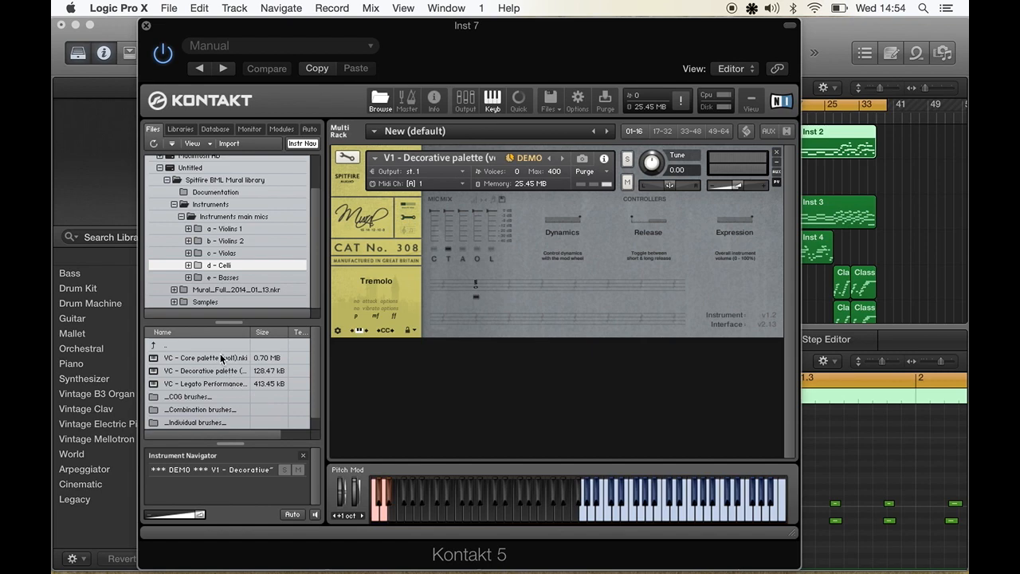
{"action": "left_click_drag", "start_coordinate": [213, 360], "coordinate": [535, 246]}
{"action": "left_click", "coordinate": [613, 212]}
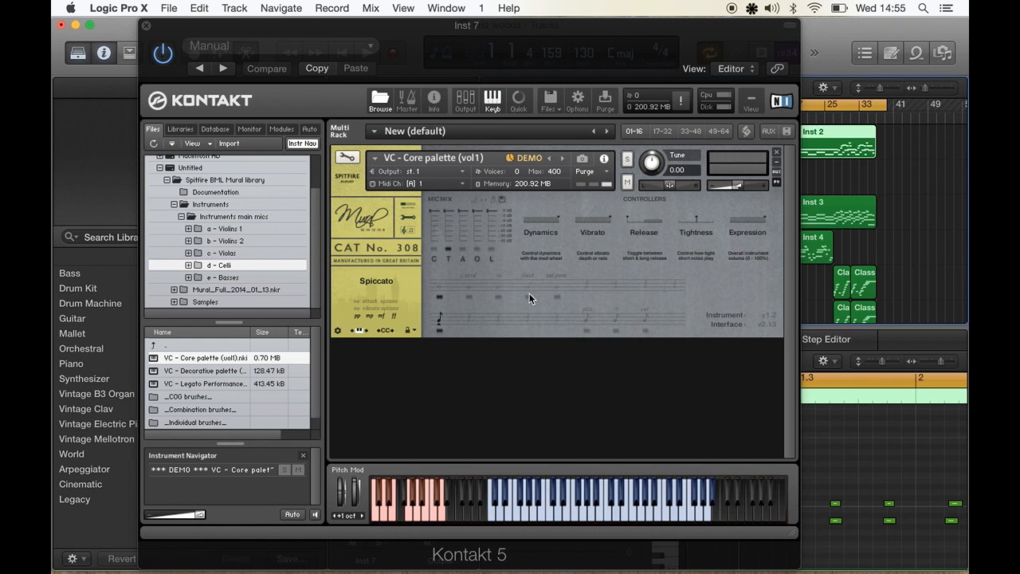
Adjust the O and C microphones in the cello mic mix and audition the Long, Long CS and Pizzicato articulations.
{"action": "left_click", "coordinate": [479, 250]}
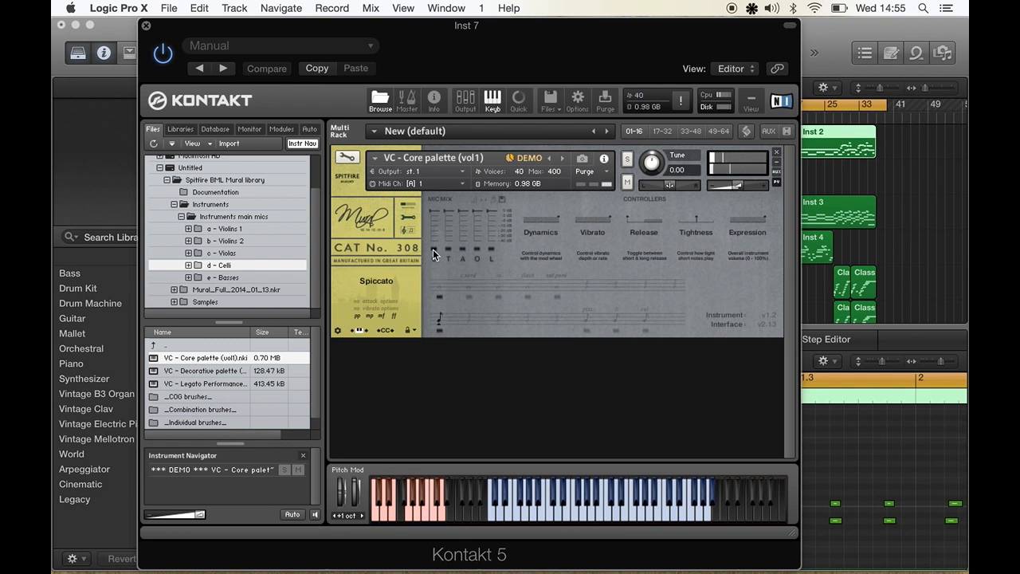
{"action": "left_click", "coordinate": [433, 248]}
{"action": "left_click", "coordinate": [439, 289]}
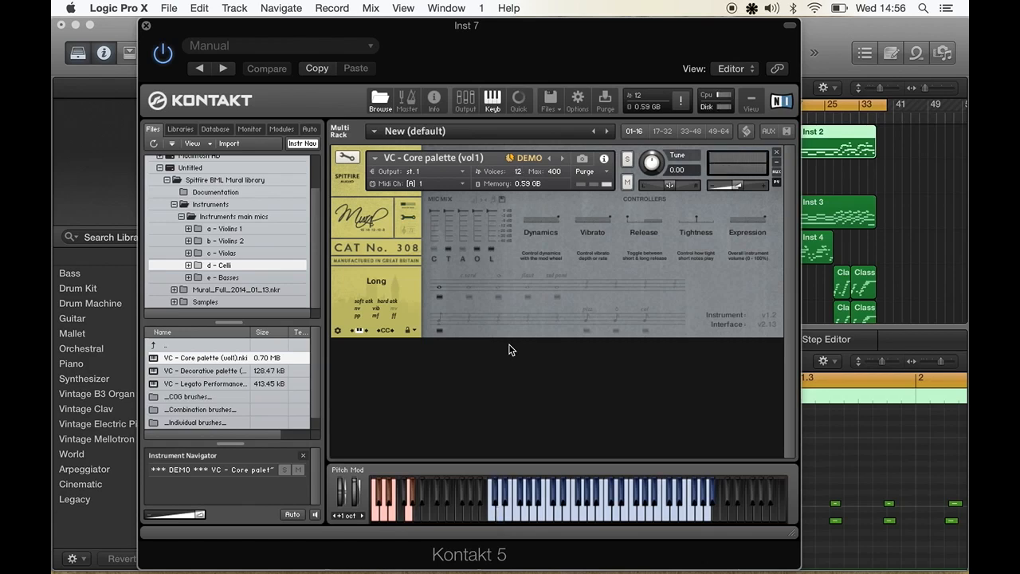
{"action": "left_click", "coordinate": [469, 279]}
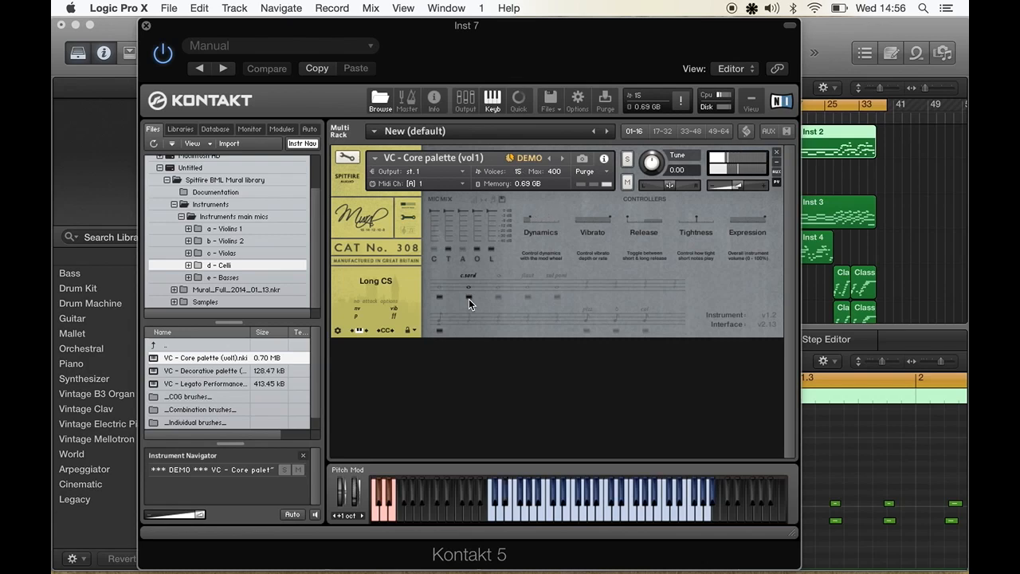
{"action": "left_click", "coordinate": [587, 314]}
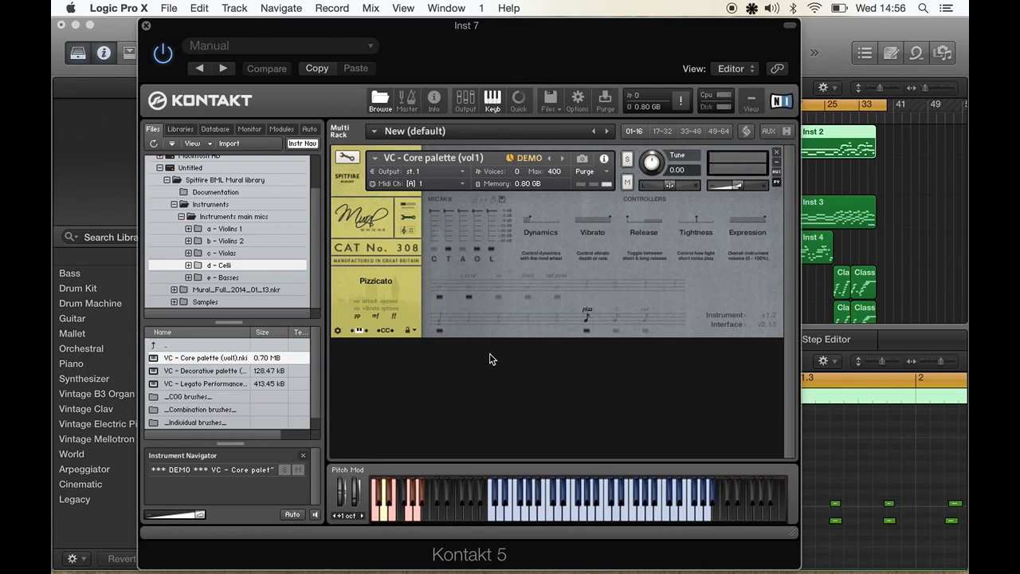
Replace the loaded patch with CB - Core palette (vol1) from the e - Basses folder.
{"action": "left_click", "coordinate": [230, 279]}
{"action": "left_click_drag", "start_coordinate": [207, 360], "coordinate": [542, 292]}
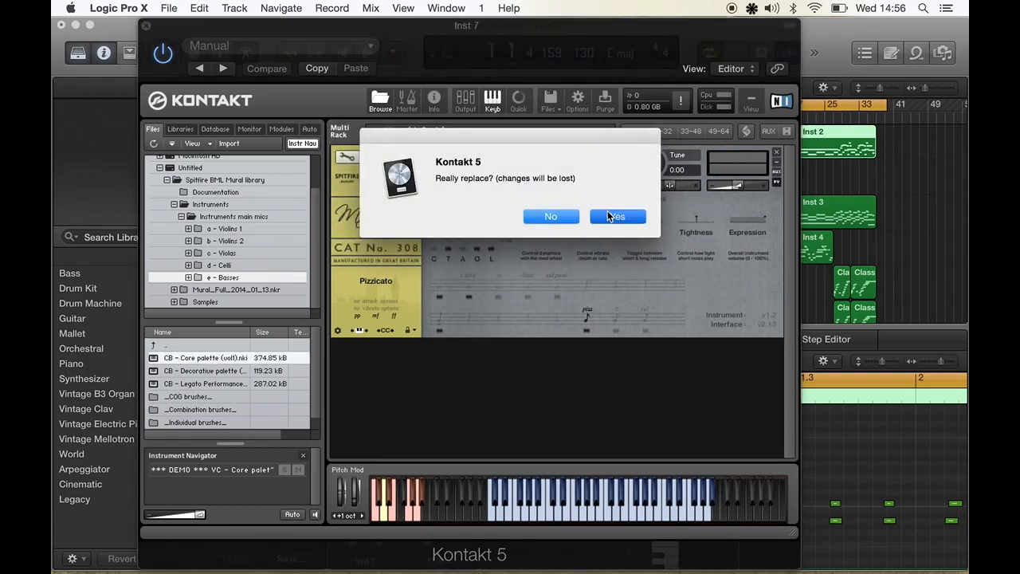
{"action": "left_click", "coordinate": [611, 216]}
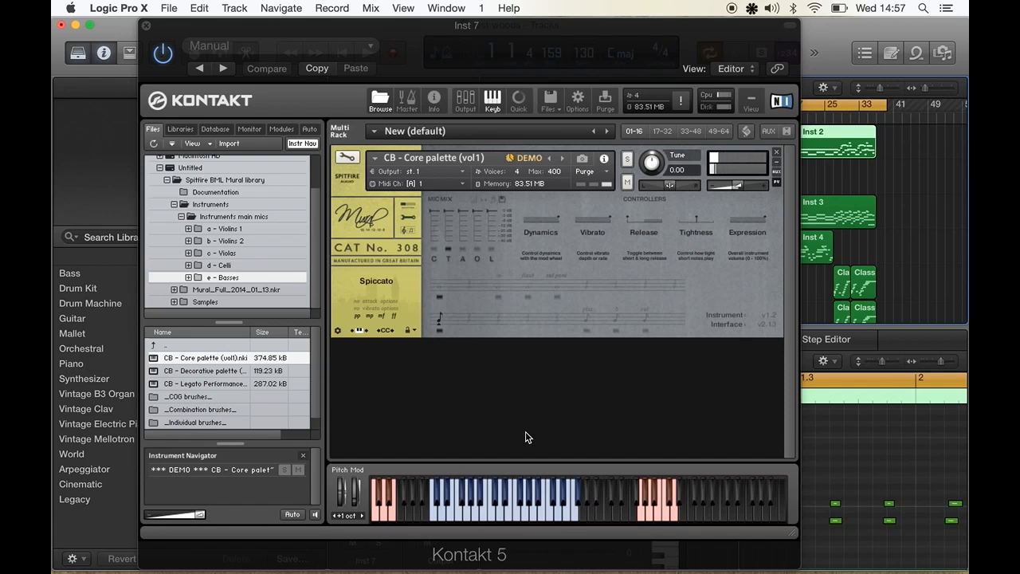
Audition the basses' Pizzicato, Long Flautando and Col Legno articulations.
{"action": "left_click", "coordinate": [588, 317]}
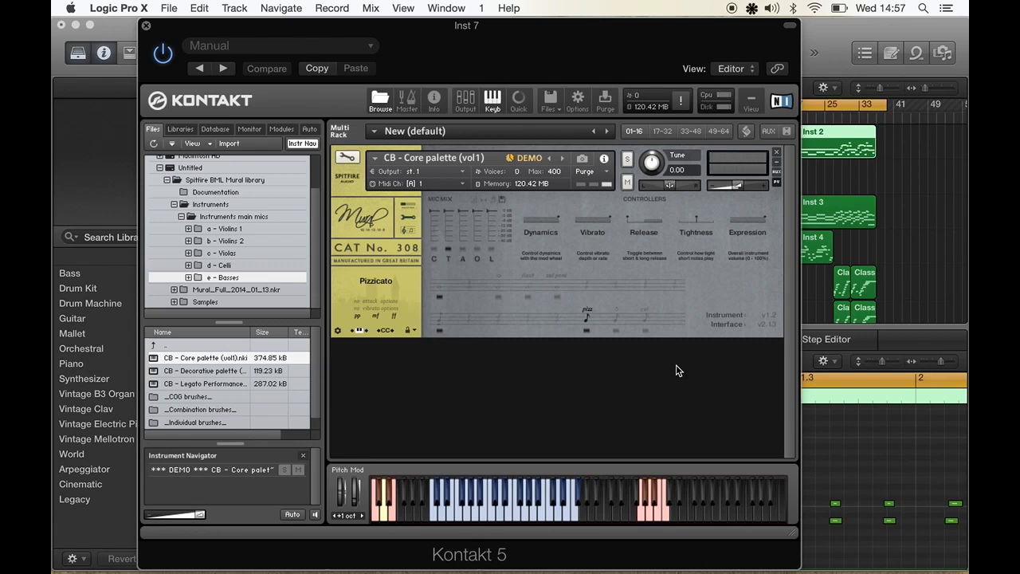
{"action": "left_click", "coordinate": [530, 288]}
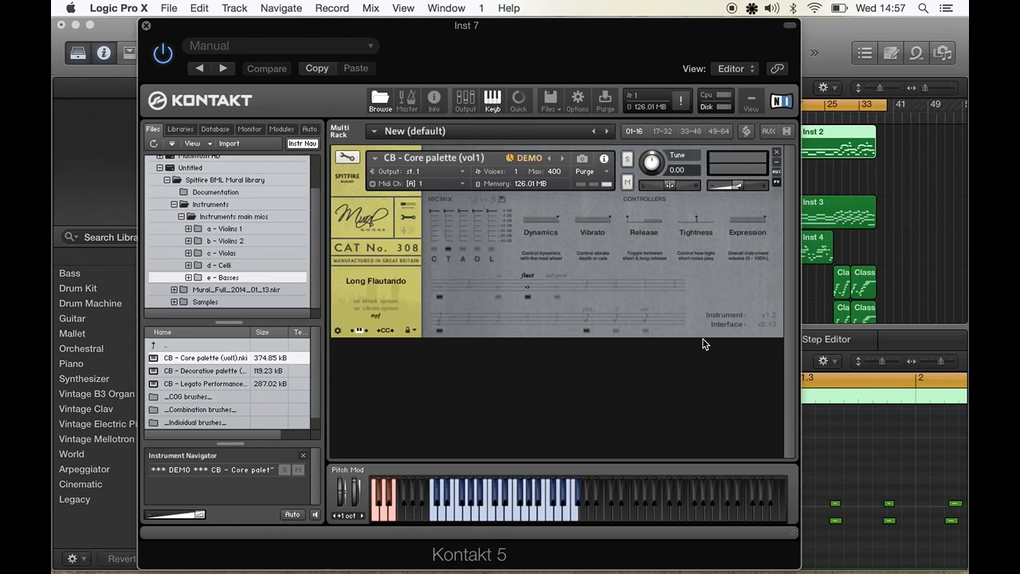
{"action": "left_click", "coordinate": [613, 318]}
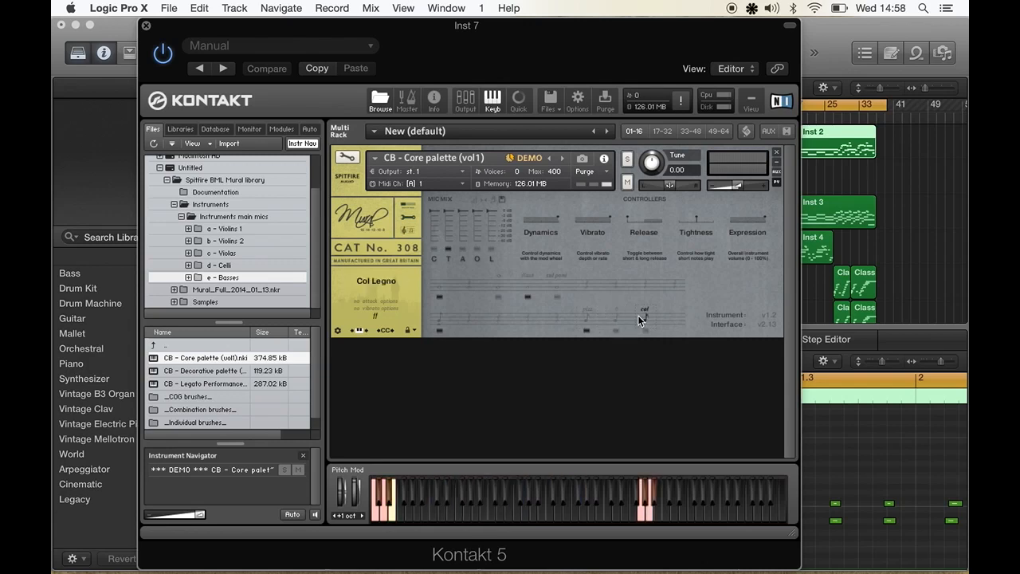
{"action": "left_click", "coordinate": [641, 327]}
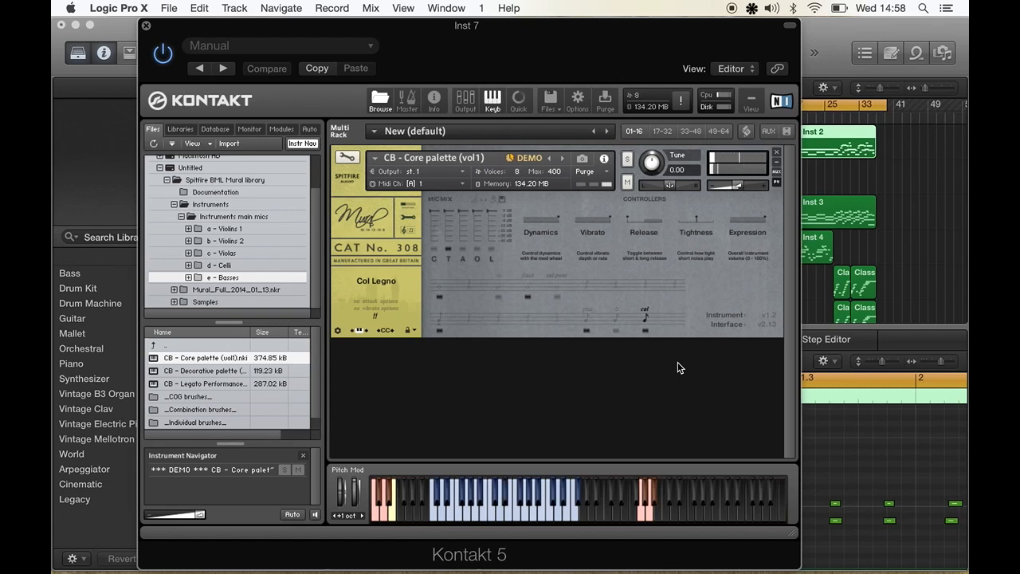
Collapse the Untitled drive in the file browser and open the Spitfire folder inside the user's home folder on Macintosh HD.
{"action": "left_click", "coordinate": [158, 167]}
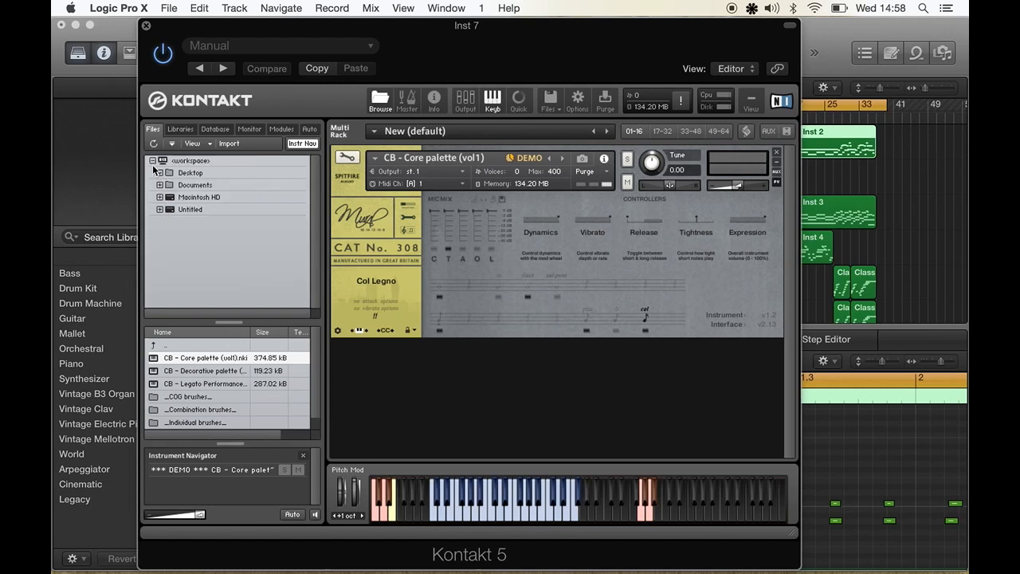
{"action": "left_click", "coordinate": [160, 197]}
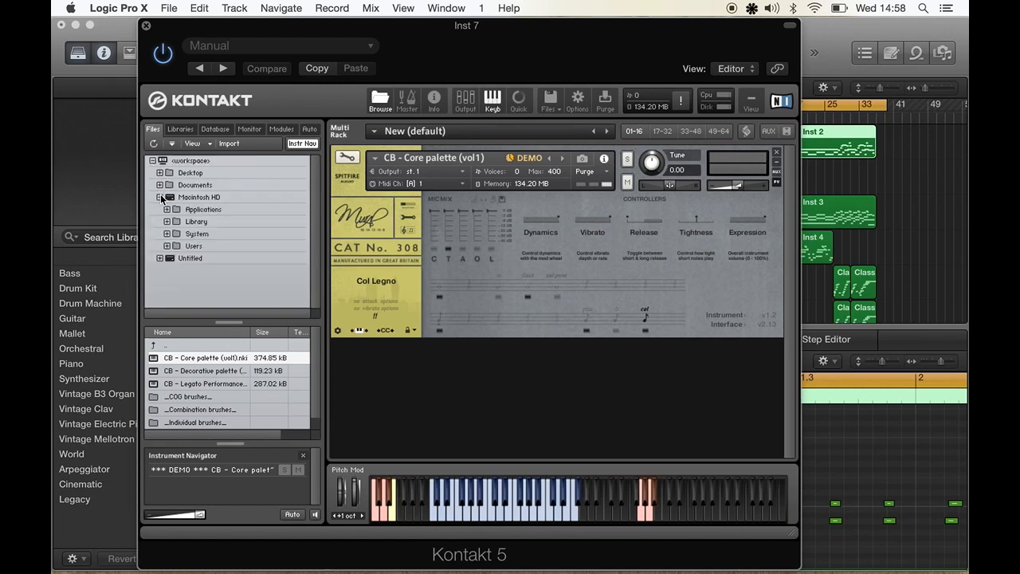
{"action": "left_click", "coordinate": [191, 247]}
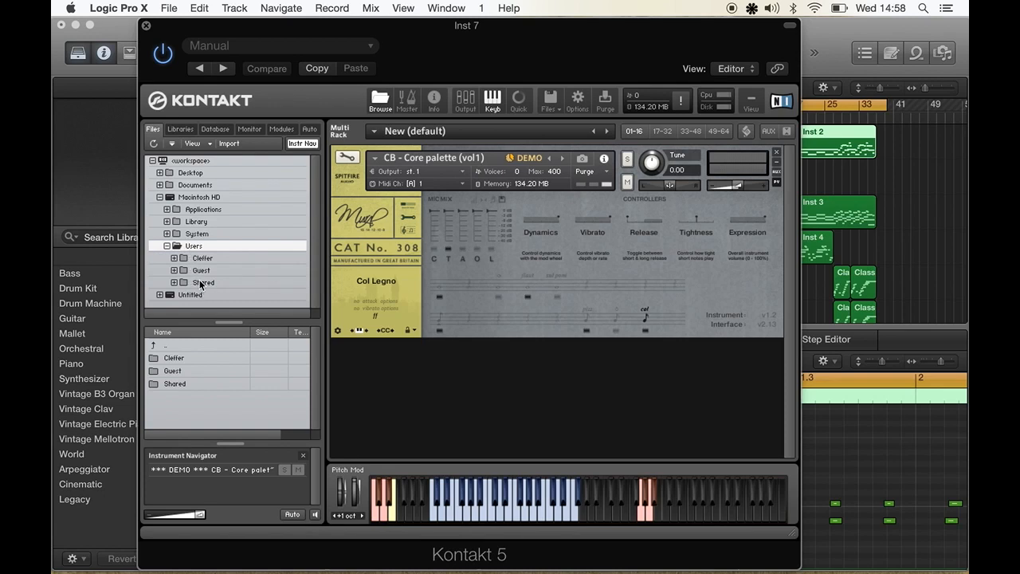
{"action": "left_click", "coordinate": [197, 257]}
{"action": "scroll", "coordinate": [209, 261], "scroll_direction": "down", "scroll_amount": 1}
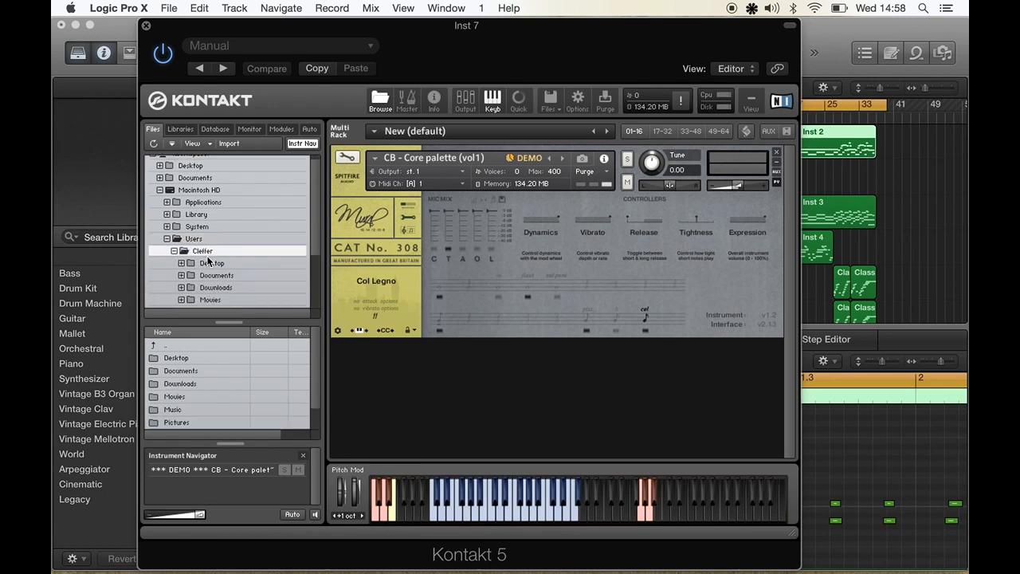
{"action": "scroll", "coordinate": [209, 261], "scroll_direction": "down", "scroll_amount": 3}
{"action": "scroll", "coordinate": [235, 262], "scroll_direction": "down", "scroll_amount": 1}
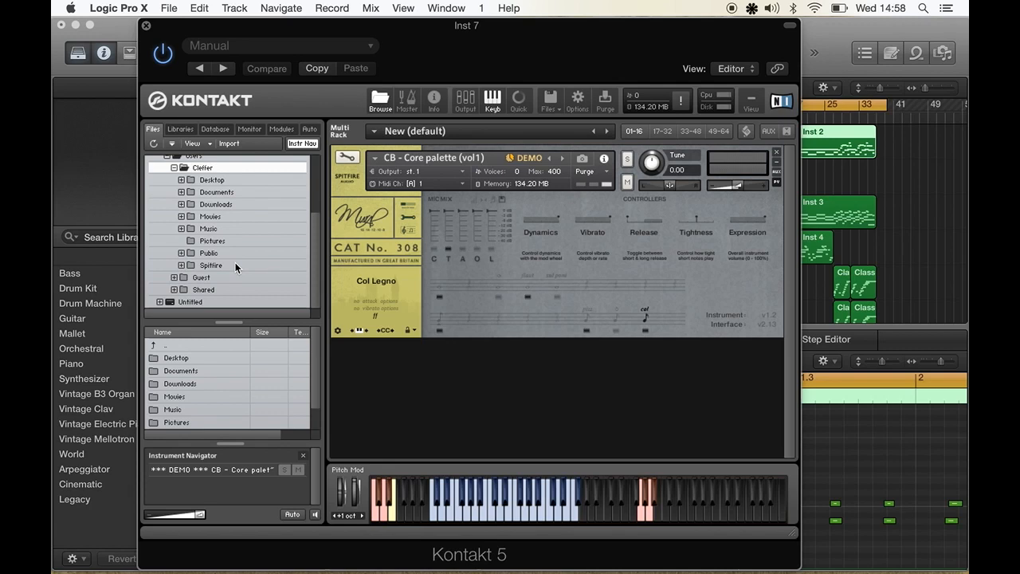
{"action": "double_click", "coordinate": [221, 264]}
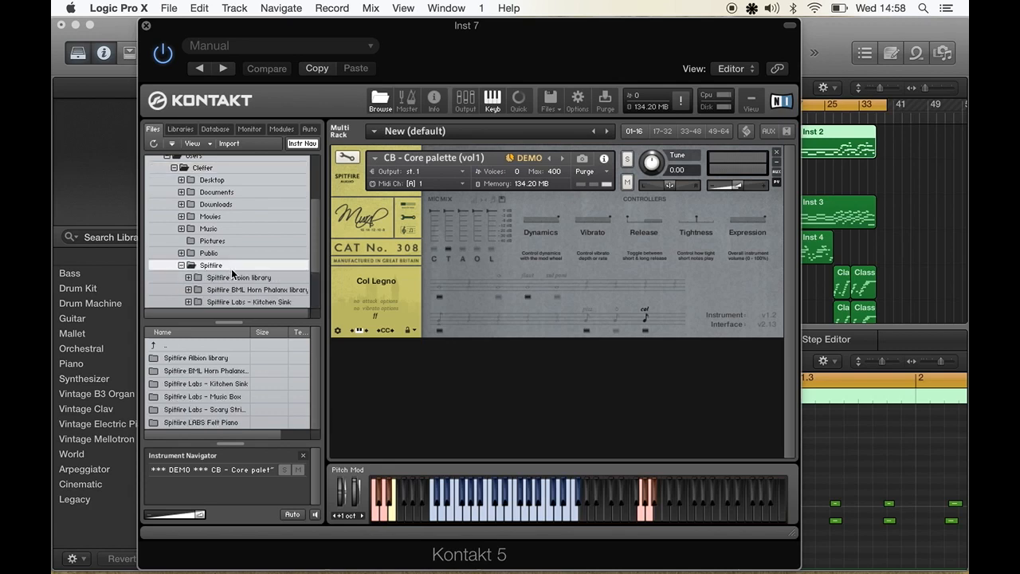
Open the a - Horns a6 folder under Instruments alt mics in the Spitfire BML Horn Phalanx library.
{"action": "scroll", "coordinate": [233, 275], "scroll_direction": "down", "scroll_amount": 1}
{"action": "double_click", "coordinate": [242, 284]}
{"action": "scroll", "coordinate": [242, 284], "scroll_direction": "down", "scroll_amount": 4}
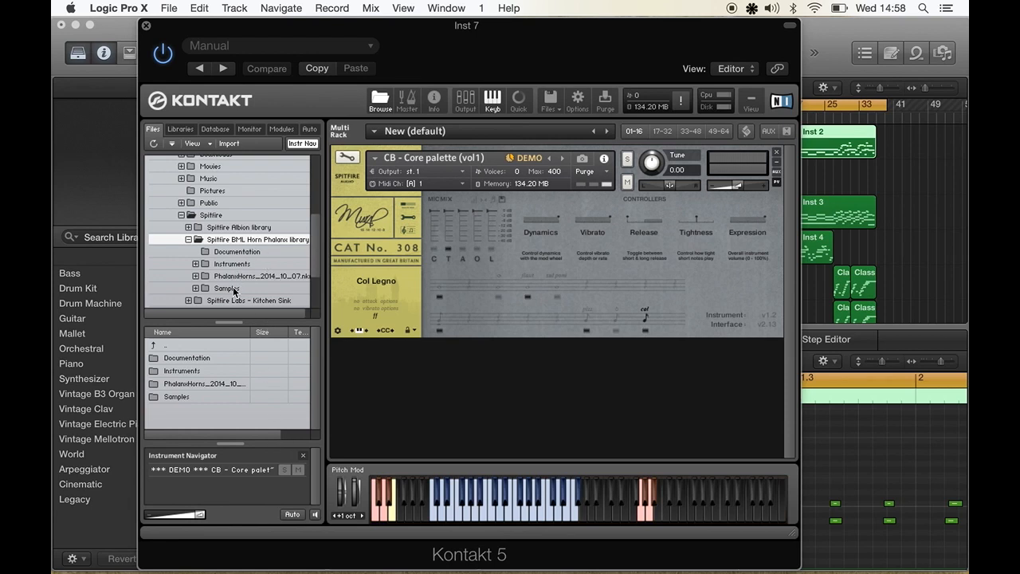
{"action": "double_click", "coordinate": [191, 370]}
{"action": "double_click", "coordinate": [193, 358]}
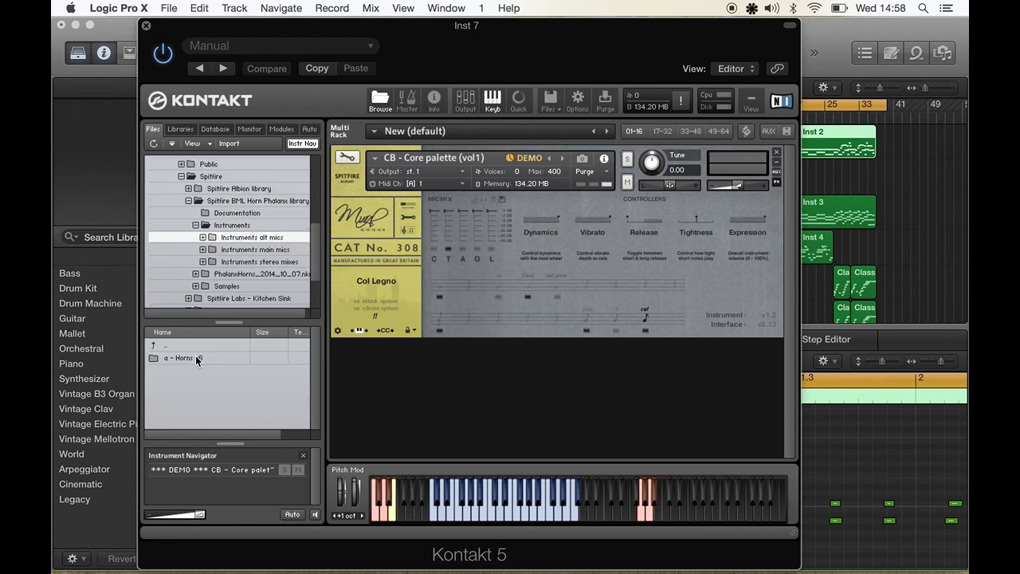
{"action": "double_click", "coordinate": [193, 357]}
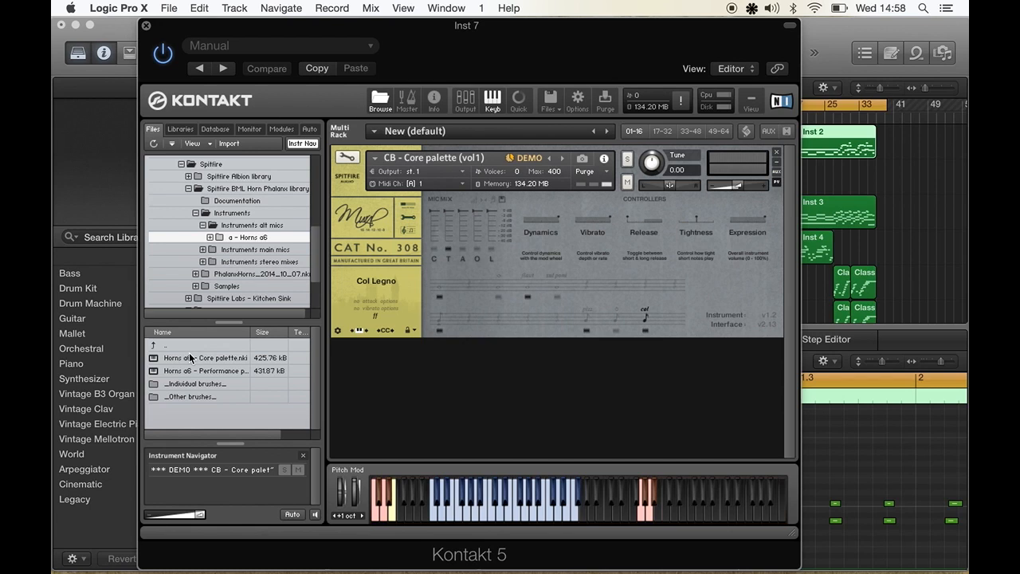
Replace the loaded basses patch with the Horns a6 - Performance patch.
{"action": "left_click_drag", "start_coordinate": [189, 352], "coordinate": [539, 229]}
{"action": "left_click_drag", "start_coordinate": [224, 378], "coordinate": [570, 215]}
{"action": "left_click", "coordinate": [617, 218]}
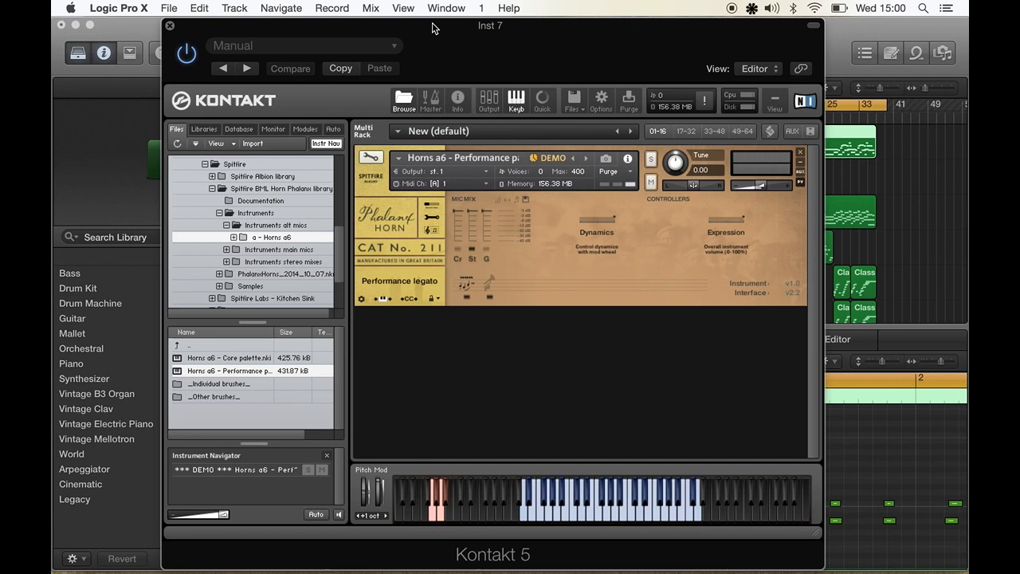
Toggle the Cr microphone and audition the horns' Fanfare Sculptor and Performance legato articulations.
{"action": "left_click", "coordinate": [457, 249]}
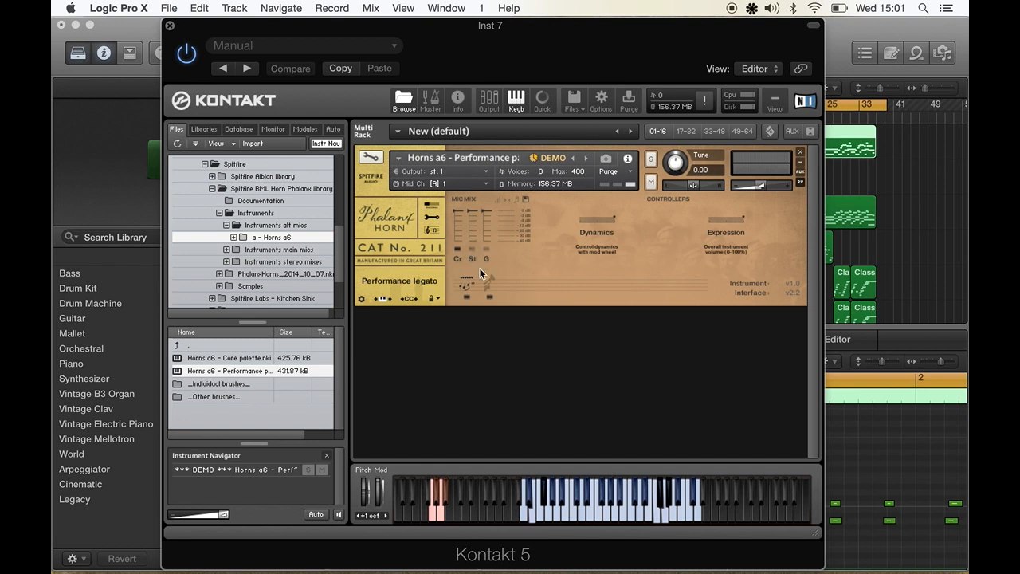
{"action": "left_click", "coordinate": [488, 281]}
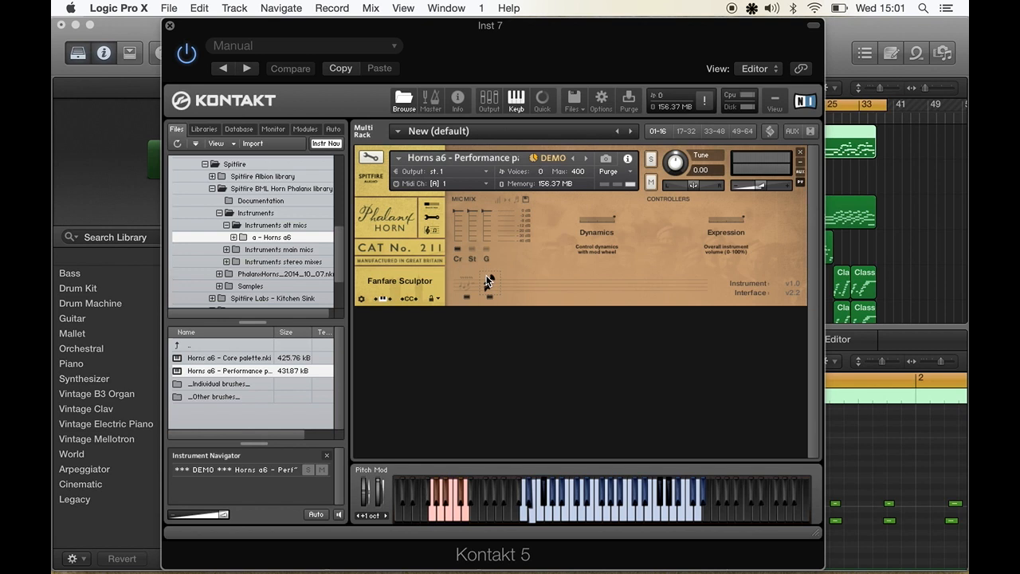
{"action": "left_click", "coordinate": [467, 287]}
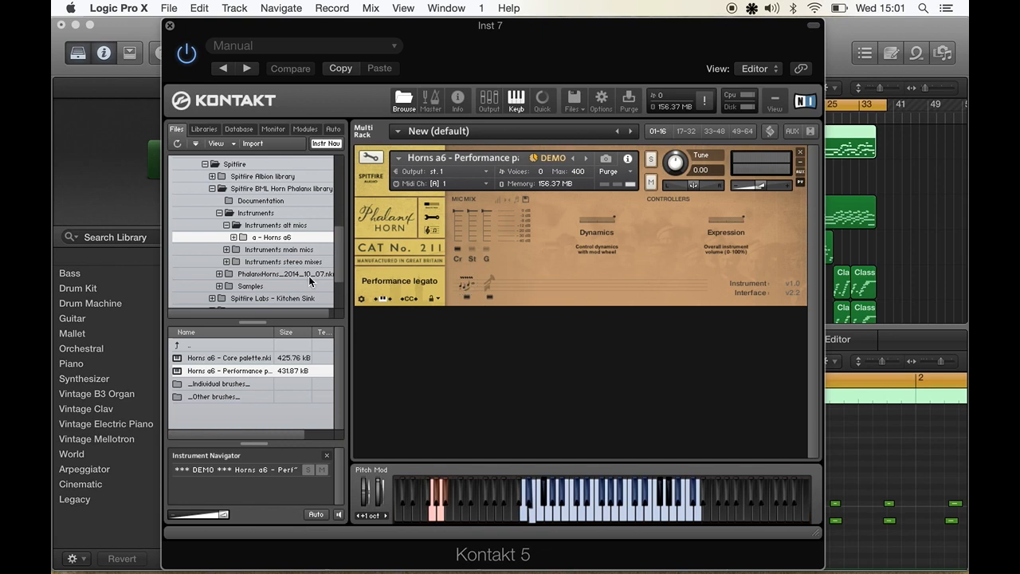
Replace the Performance patch with Horns a6 - Core palette.nki and shift the plug-in window slightly.
{"action": "mouse_move", "coordinate": [233, 358]}
{"action": "left_mouse_down"}
{"action": "mouse_move", "coordinate": [495, 295]}
{"action": "mouse_move", "coordinate": [564, 260]}
{"action": "left_mouse_up"}
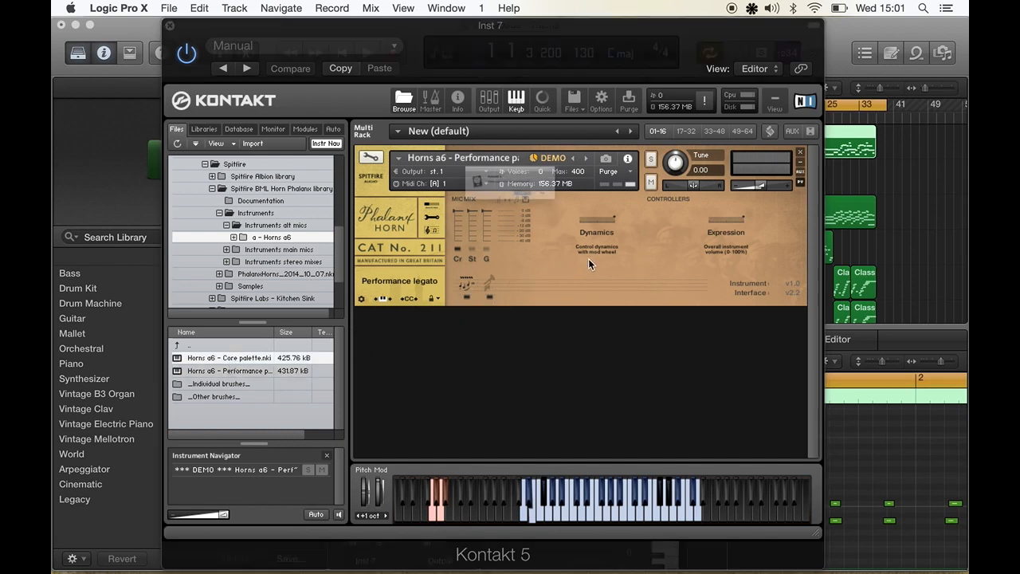
{"action": "left_click", "coordinate": [619, 222]}
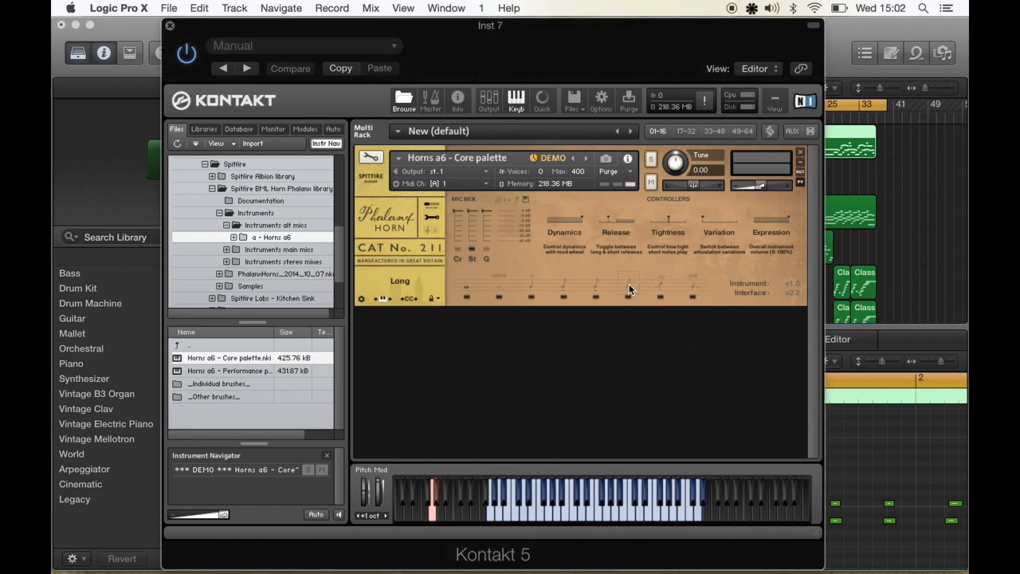
{"action": "left_click_drag", "start_coordinate": [636, 48], "coordinate": [630, 48]}
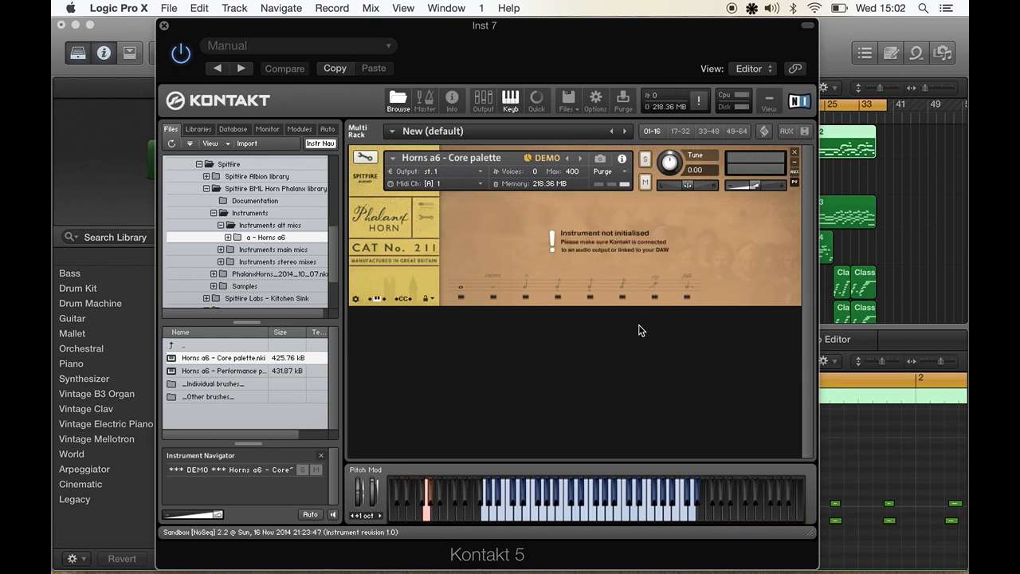
Audition the horns' Multitongued, Staccato and Long Cuivre articulations, raising the Variation controller to its maximum.
{"action": "left_click", "coordinate": [621, 281]}
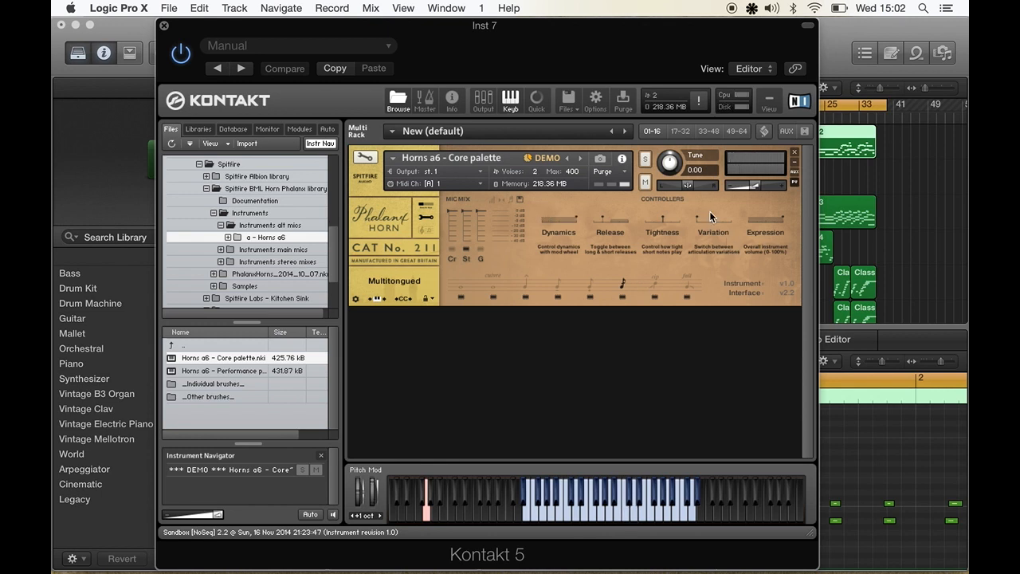
{"action": "left_click_drag", "start_coordinate": [699, 219], "coordinate": [796, 223]}
{"action": "left_click", "coordinate": [592, 284]}
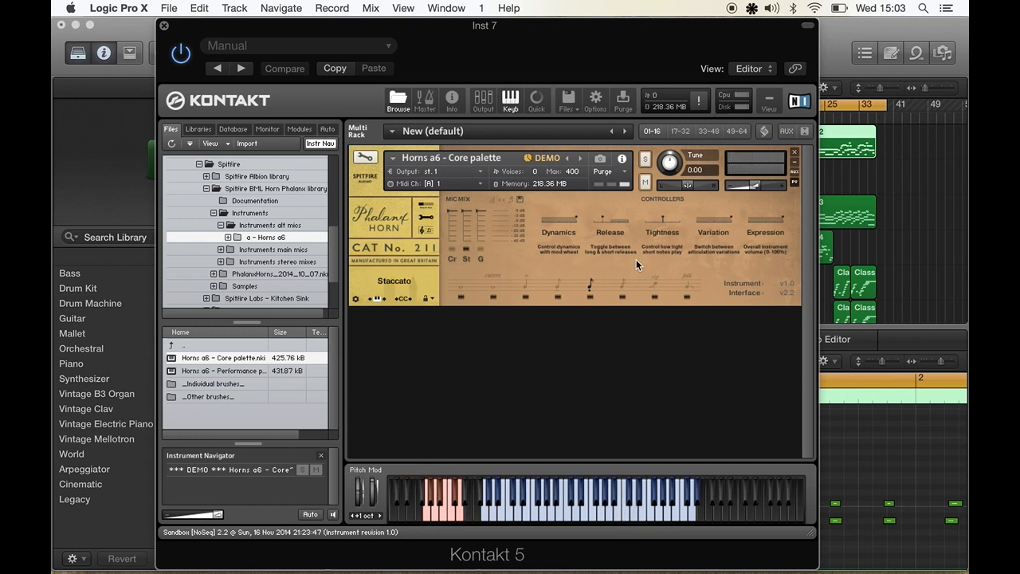
{"action": "left_click", "coordinate": [494, 287]}
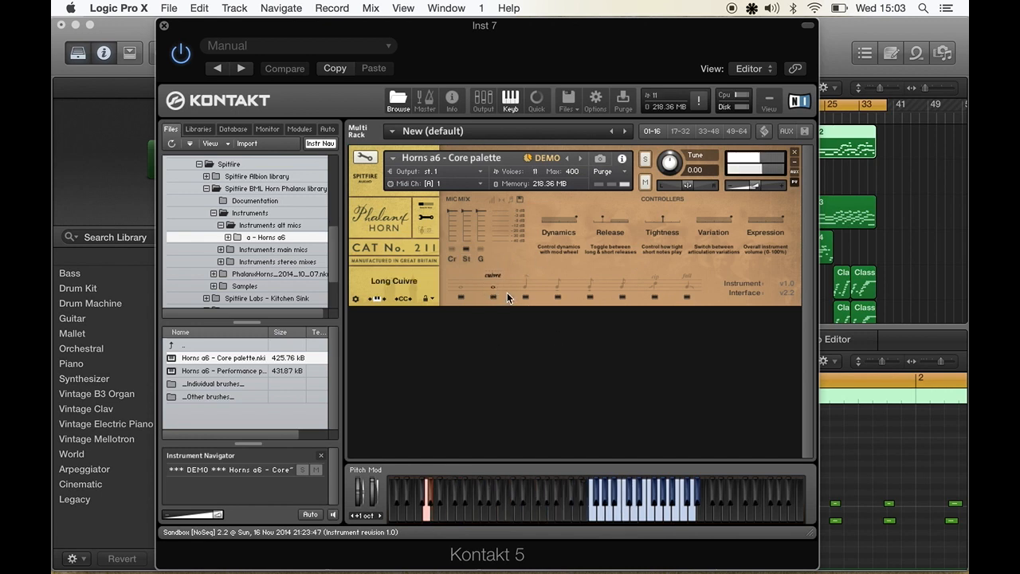
Replace the Core palette with the Horns a6 - Performance patch and collapse the Horn Phalanx library folder.
{"action": "left_click_drag", "start_coordinate": [211, 371], "coordinate": [576, 266]}
{"action": "left_click", "coordinate": [619, 217]}
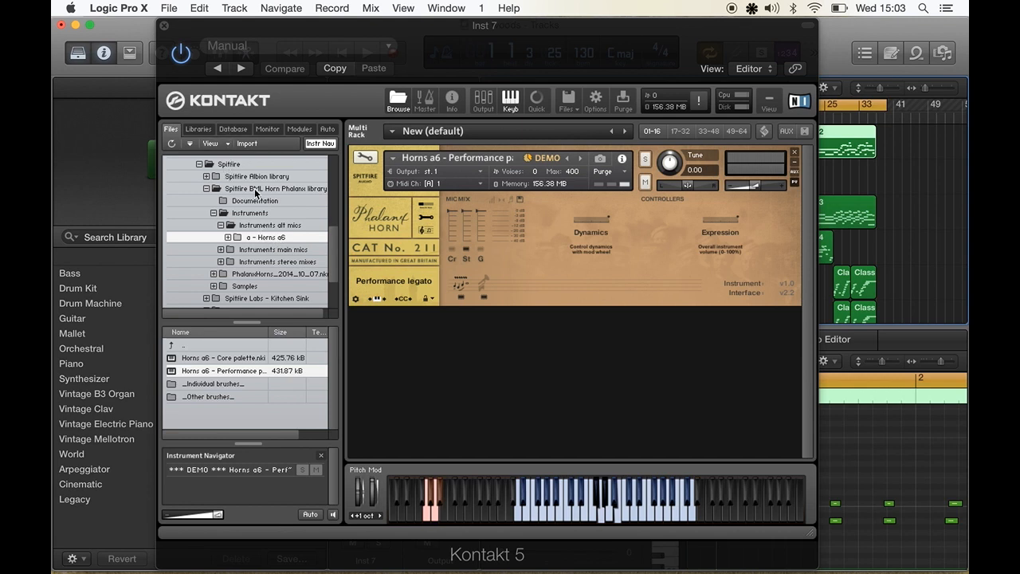
{"action": "scroll", "coordinate": [255, 191], "scroll_direction": "up", "scroll_amount": 2}
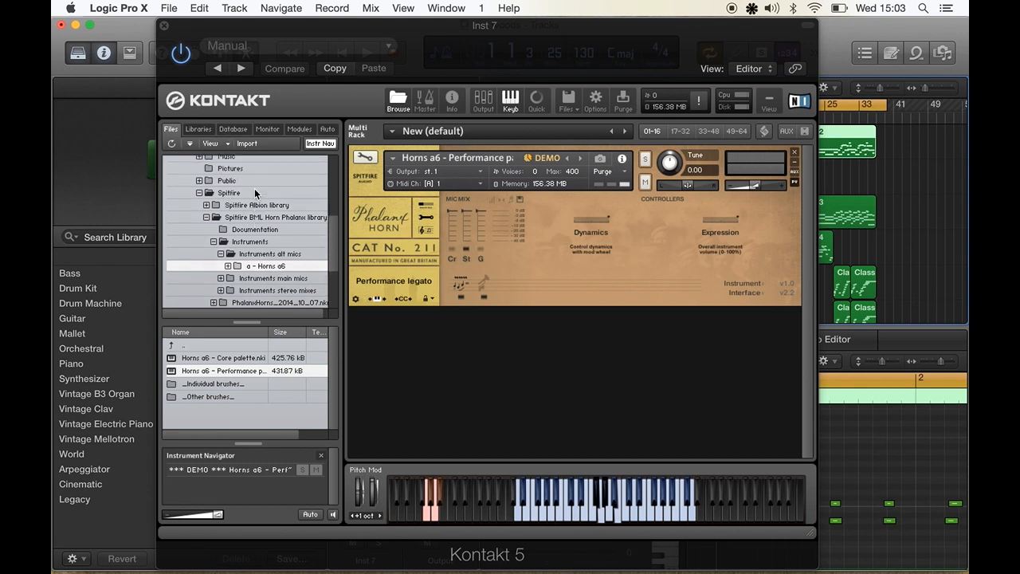
{"action": "left_click", "coordinate": [206, 216]}
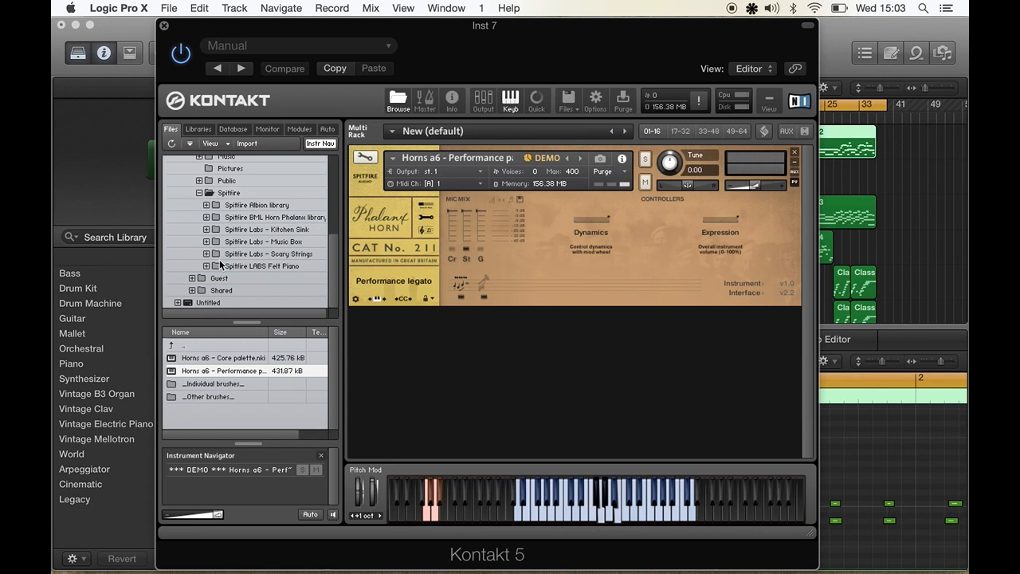
Open the Spitfire LABS Felt Piano folder and try to replace the loaded horn patch with Spitfire Felt Piano.nki.
{"action": "left_click", "coordinate": [206, 265]}
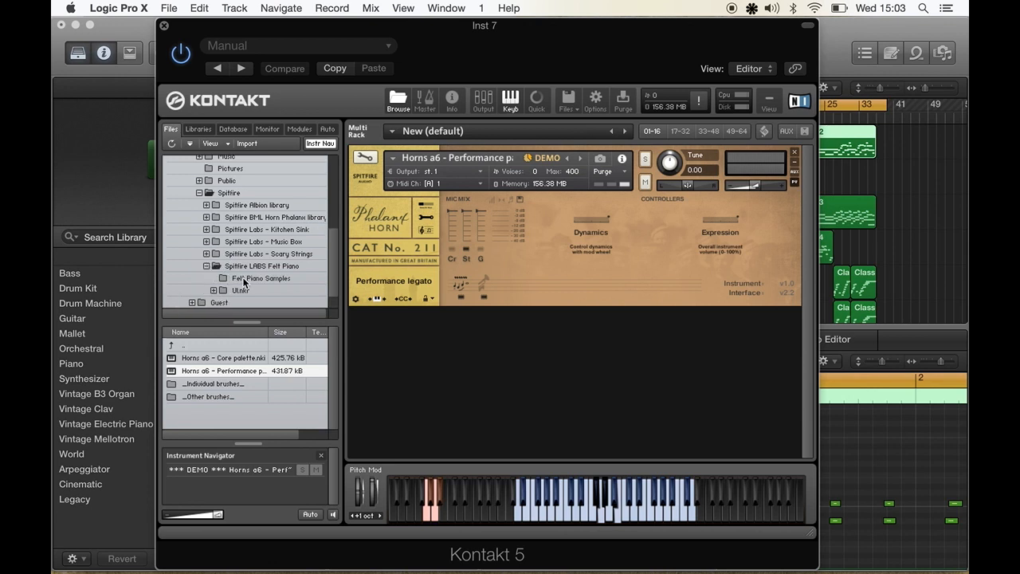
{"action": "left_click", "coordinate": [245, 272]}
{"action": "left_click_drag", "start_coordinate": [218, 351], "coordinate": [541, 216]}
{"action": "left_click", "coordinate": [618, 217]}
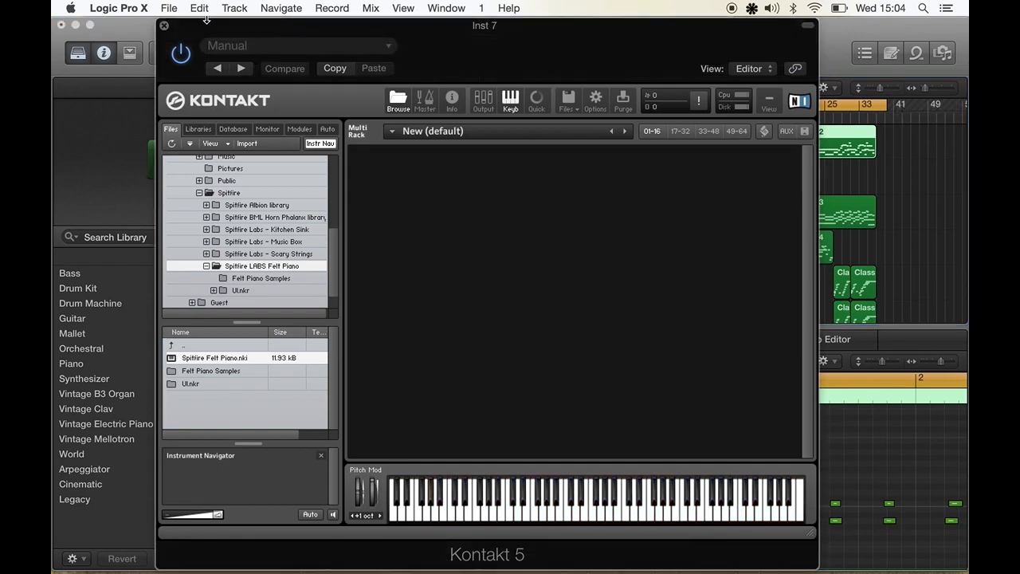
Duplicate the Inst 7 track and load Spitfire Felt Piano.nki into the new track's Kontakt instance.
{"action": "left_click", "coordinate": [165, 26]}
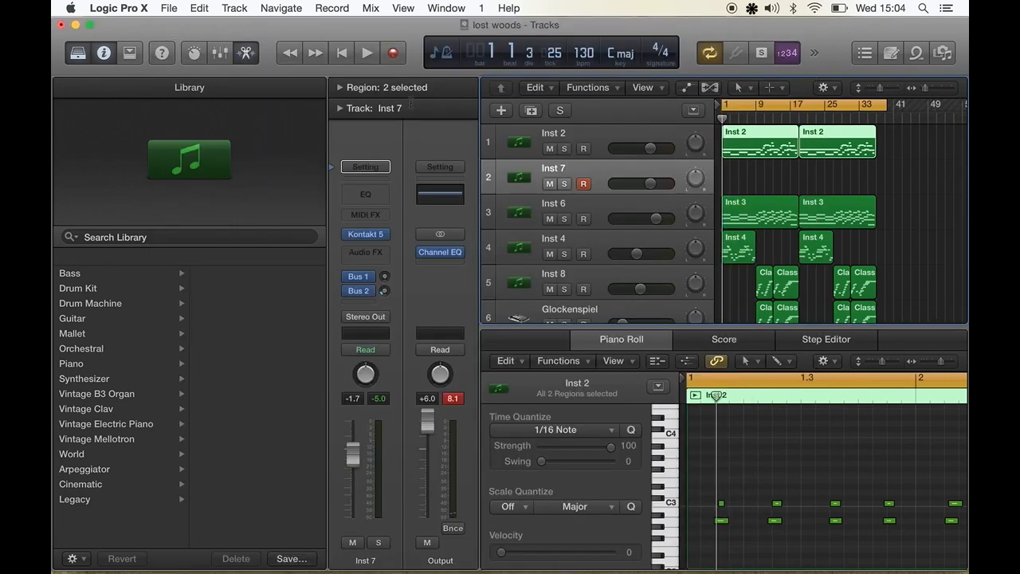
{"action": "left_click", "coordinate": [530, 111]}
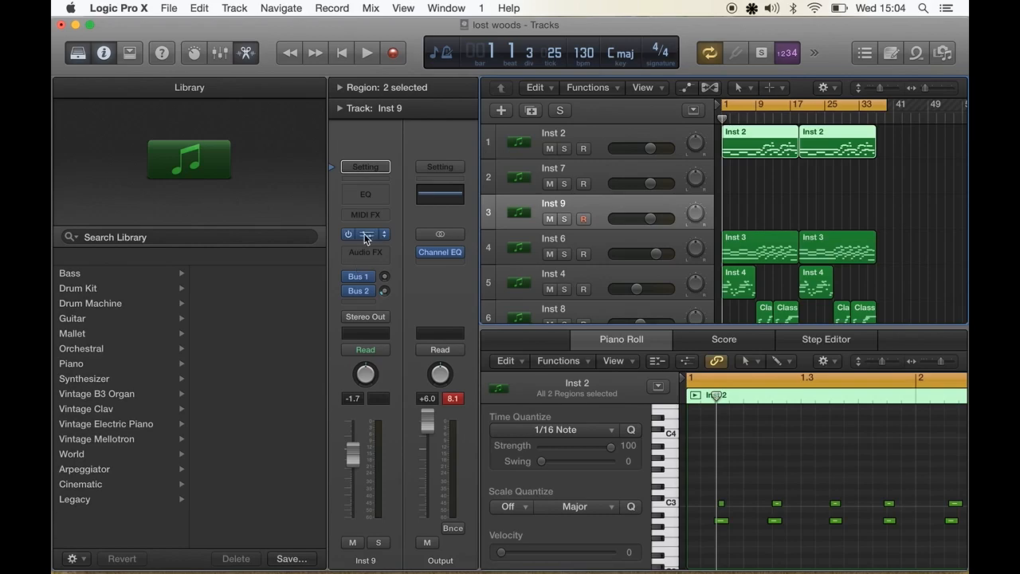
{"action": "left_click", "coordinate": [366, 234]}
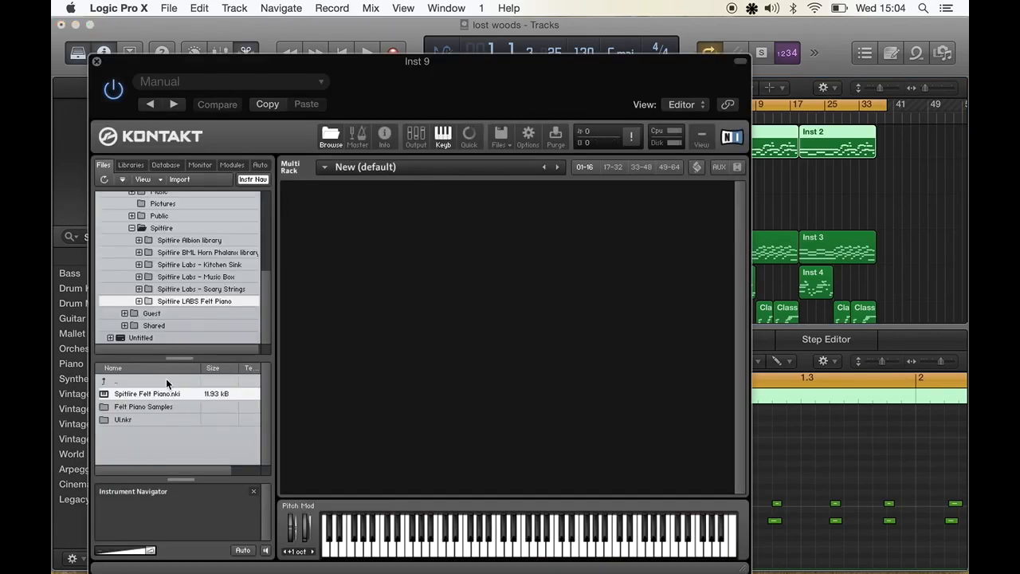
{"action": "left_click_drag", "start_coordinate": [160, 393], "coordinate": [557, 347]}
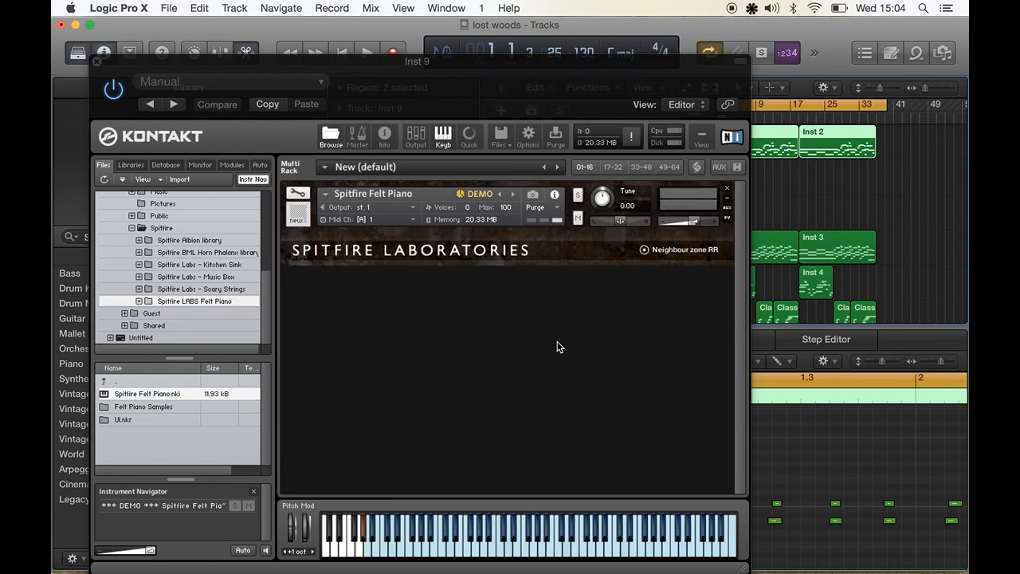
Remove the Felt Piano and load Woodwind Lo.nki from the Albion library's instruments.
{"action": "left_click", "coordinate": [131, 165]}
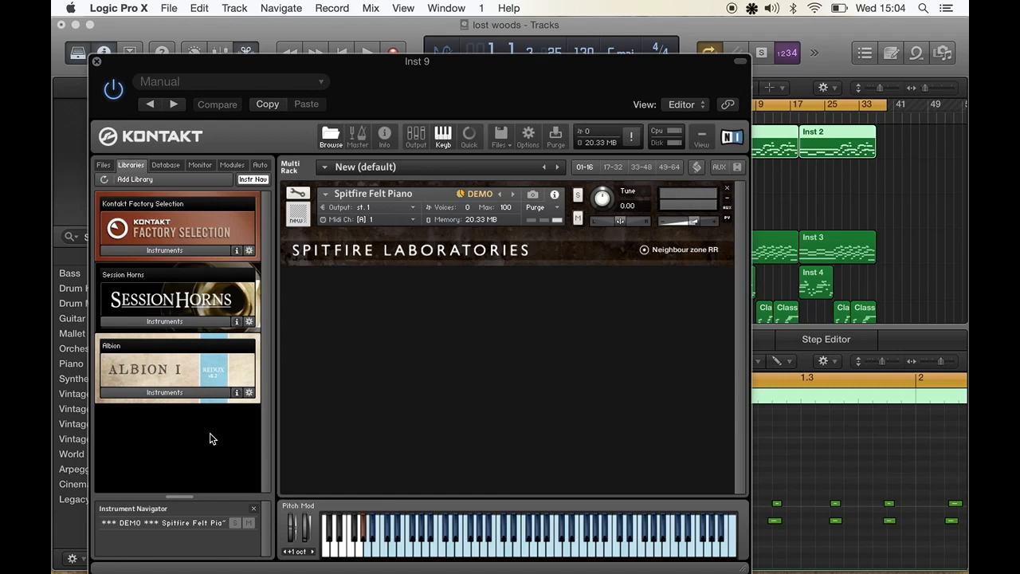
{"action": "left_click", "coordinate": [727, 189]}
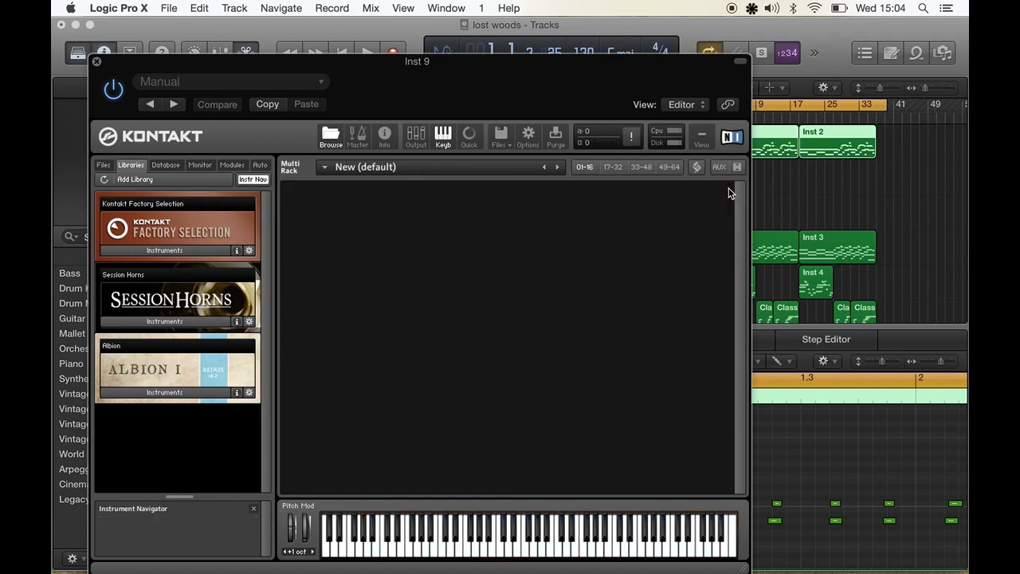
{"action": "left_click", "coordinate": [204, 392]}
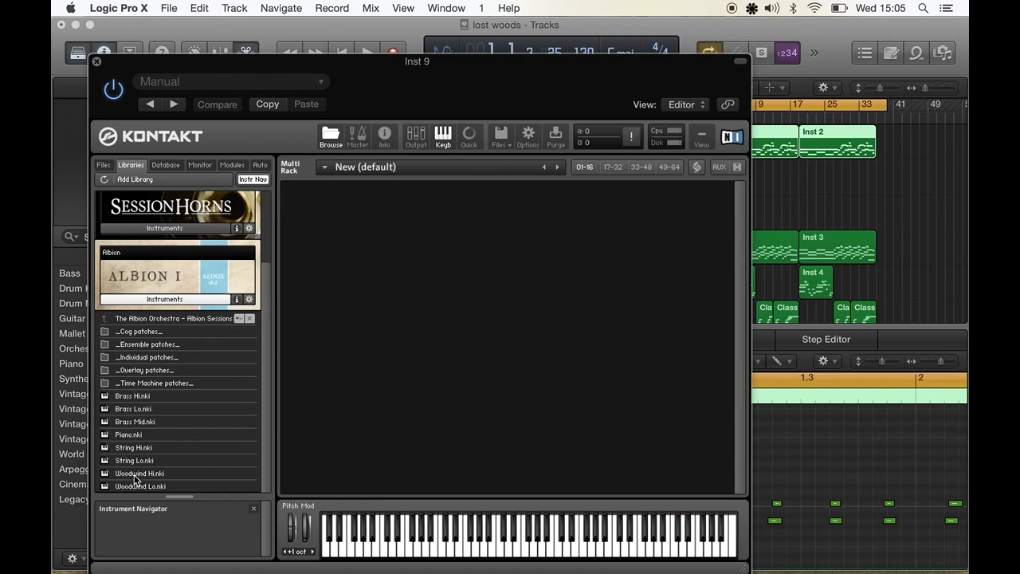
{"action": "left_click_drag", "start_coordinate": [132, 488], "coordinate": [542, 270]}
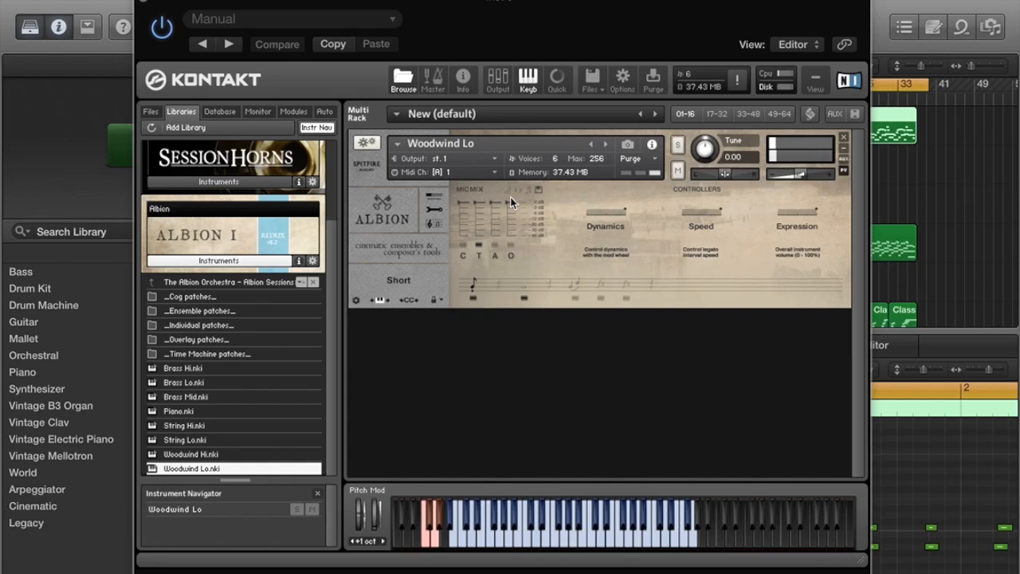
Enable the C, A and O microphones in the Woodwind Lo mic mix.
{"action": "right_click", "coordinate": [512, 247]}
{"action": "right_click", "coordinate": [512, 247]}
{"action": "left_click", "coordinate": [510, 246]}
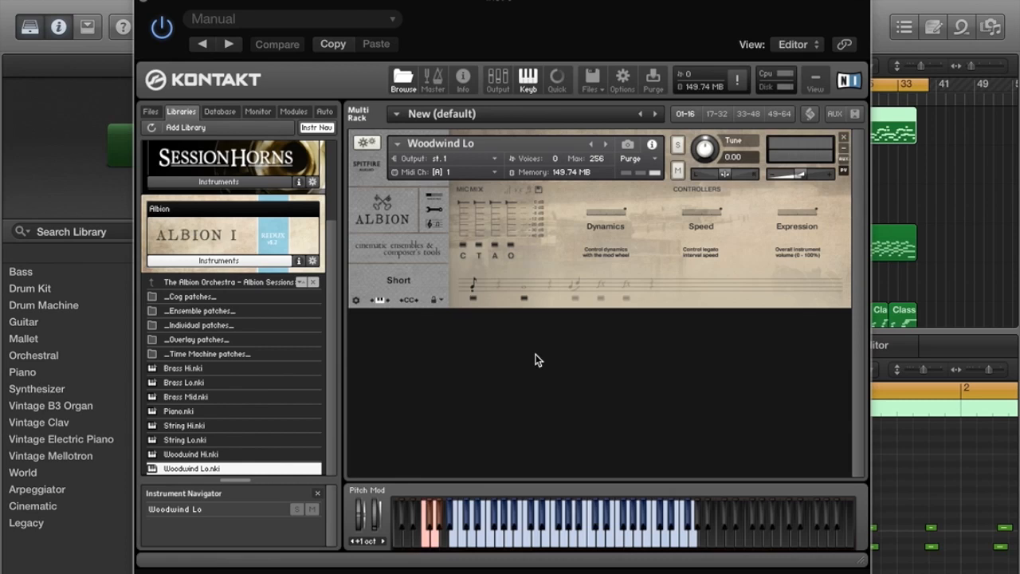
Show the Woodwind Lo advanced options, audition Short with Round robin x 1, and restore Round robin to x 4.
{"action": "left_click", "coordinate": [430, 208]}
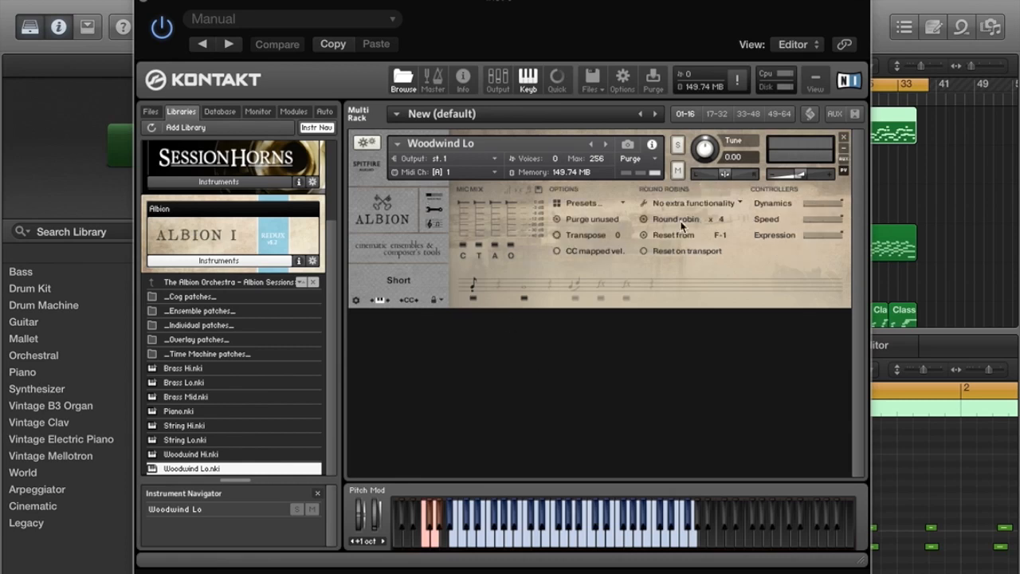
{"action": "right_click", "coordinate": [728, 222]}
{"action": "right_click", "coordinate": [728, 222]}
{"action": "left_click", "coordinate": [729, 222]}
{"action": "left_click", "coordinate": [730, 222]}
{"action": "left_click", "coordinate": [729, 222]}
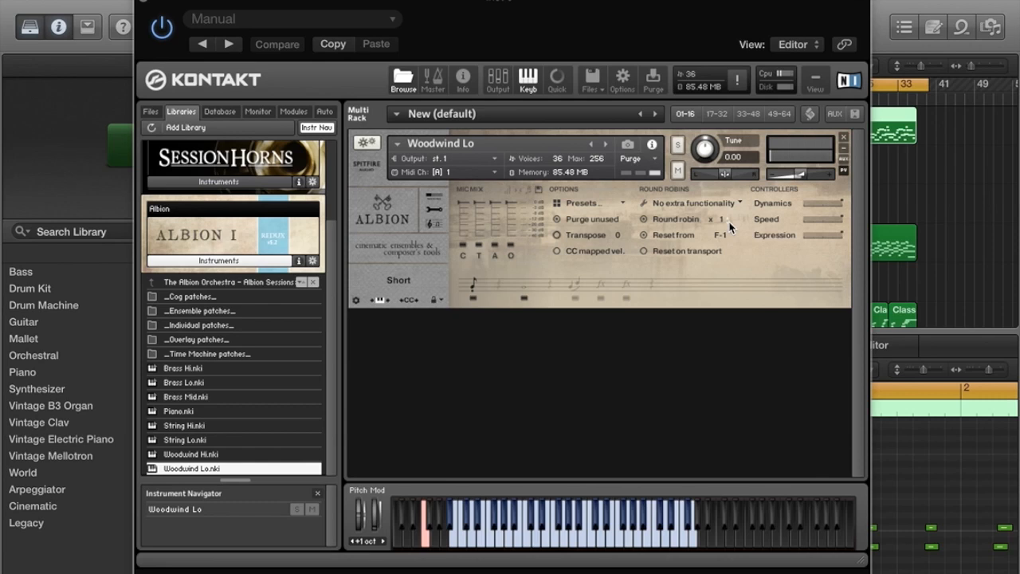
{"action": "scroll", "coordinate": [731, 226], "scroll_direction": "up", "scroll_amount": 3}
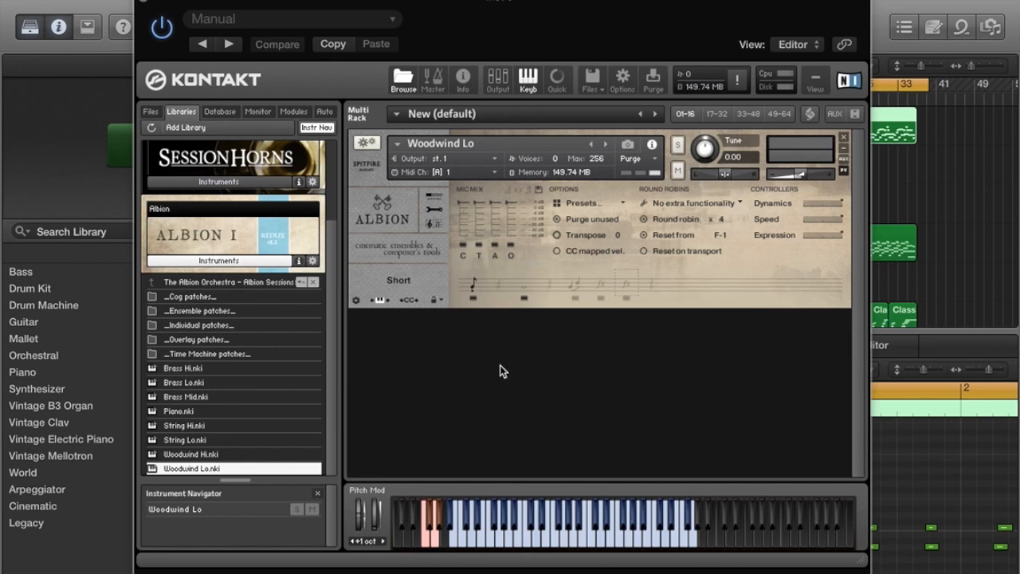
Audition the Legato articulation and replace Woodwind Lo with the Woodwind Hi.nki patch.
{"action": "left_click", "coordinate": [574, 283]}
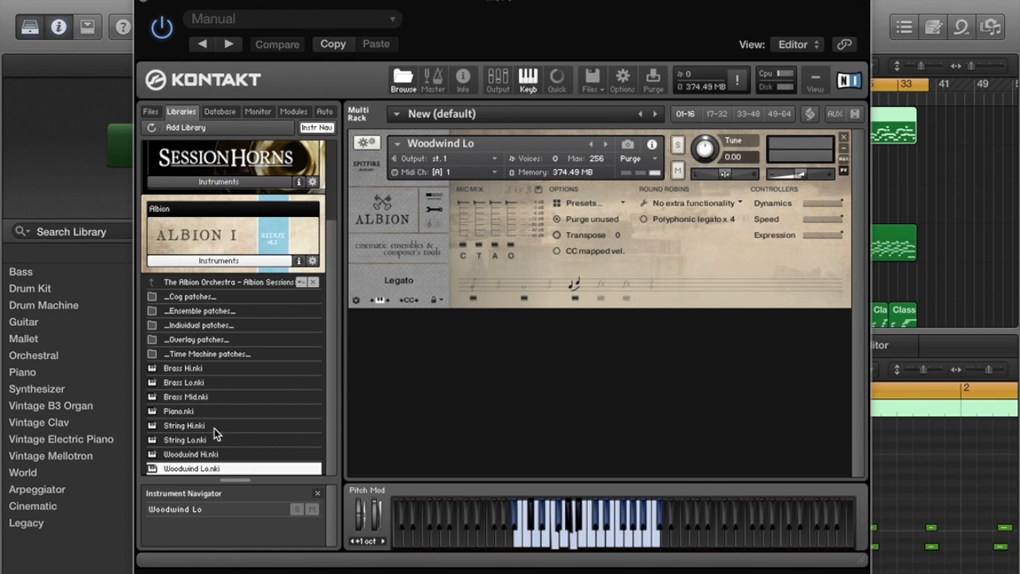
{"action": "left_click_drag", "start_coordinate": [194, 460], "coordinate": [632, 232]}
{"action": "left_click", "coordinate": [642, 213]}
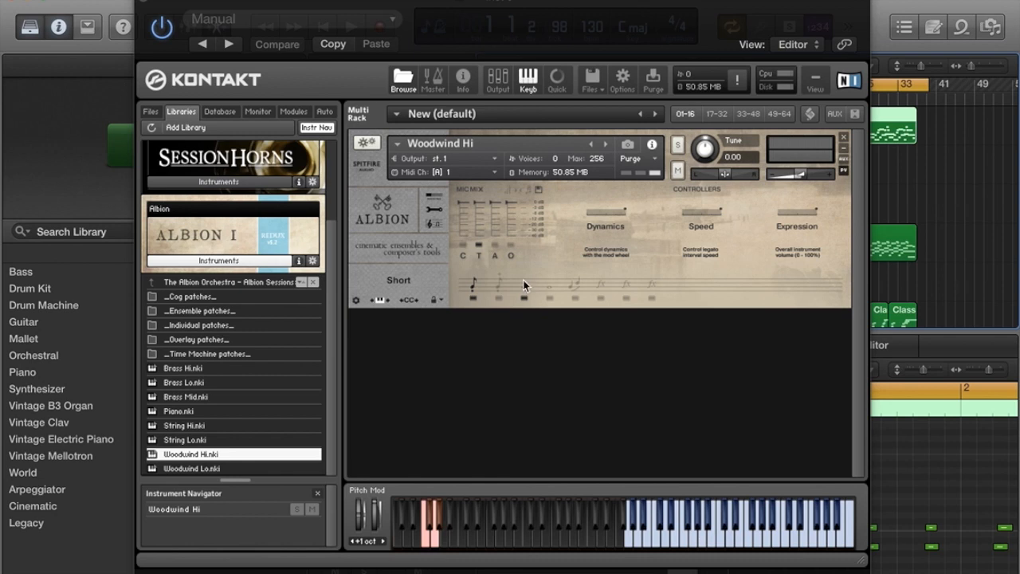
Switch the Woodwind Hi mic mix to the C microphone and audition the Run articulation.
{"action": "left_click", "coordinate": [481, 246]}
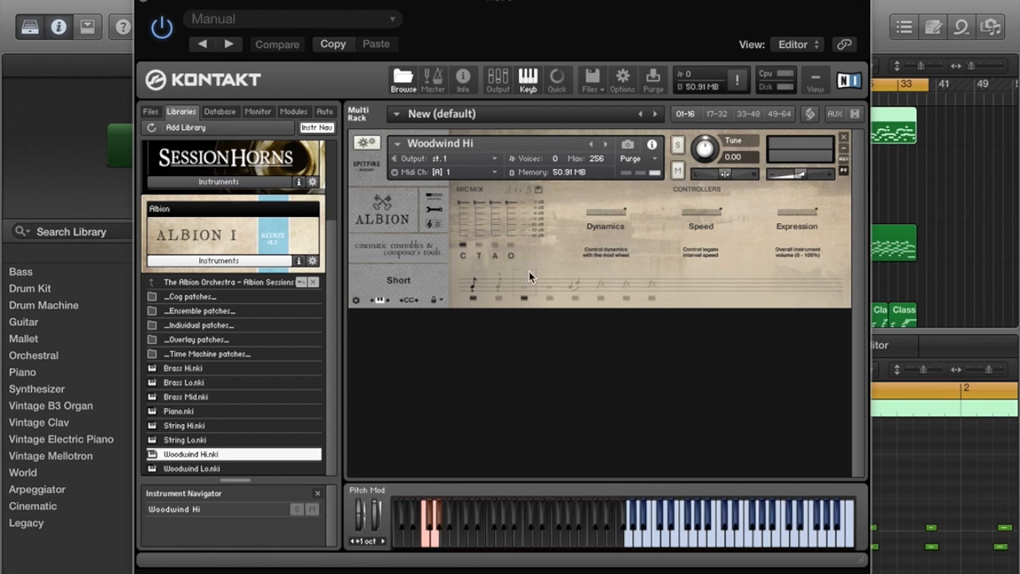
{"action": "left_click", "coordinate": [652, 299]}
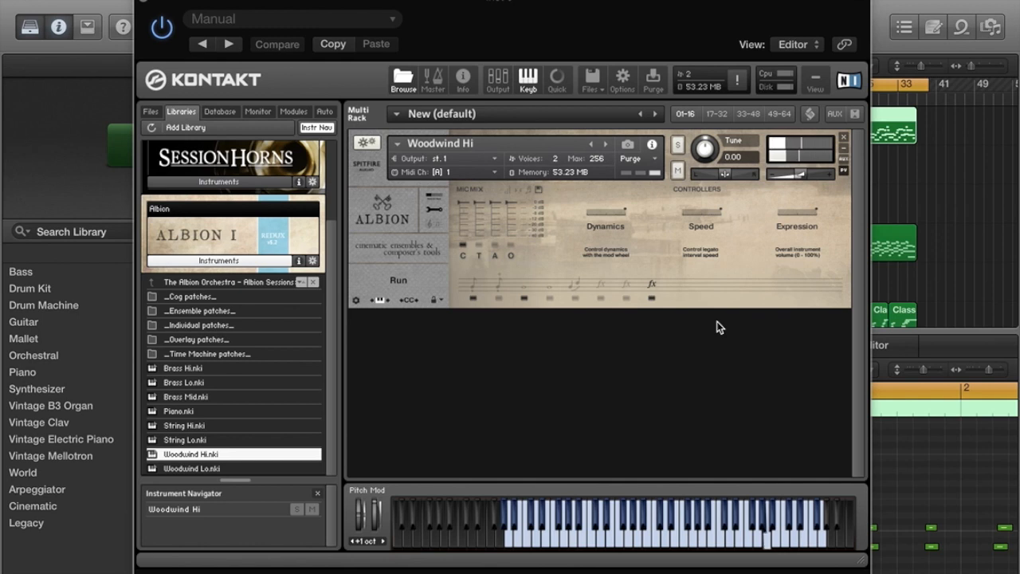
Enable the T, A and O microphones in the Woodwind Hi mic mix.
{"action": "left_click", "coordinate": [479, 245]}
{"action": "left_click", "coordinate": [495, 246]}
{"action": "left_click", "coordinate": [511, 245]}
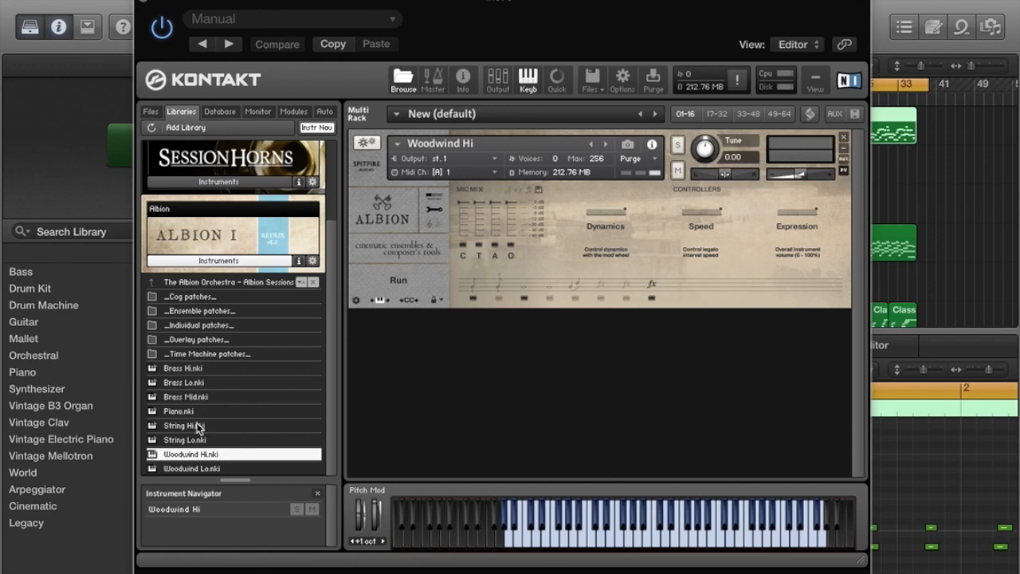
Replace the Woodwind Hi instrument with the String Lo.nki patch from the Albion Orchestra folder.
{"action": "left_click_drag", "start_coordinate": [183, 444], "coordinate": [593, 216]}
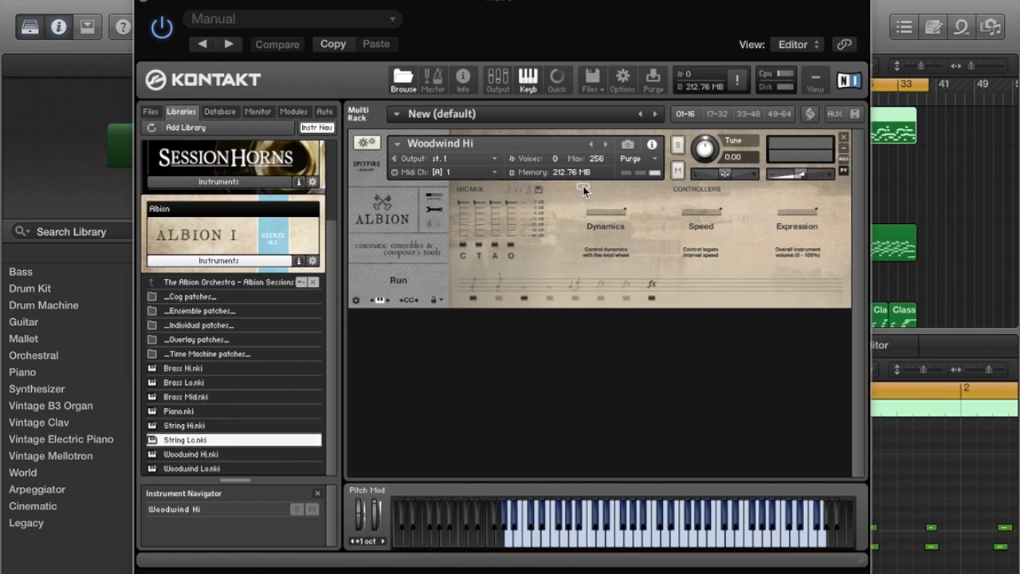
{"action": "left_click", "coordinate": [637, 212]}
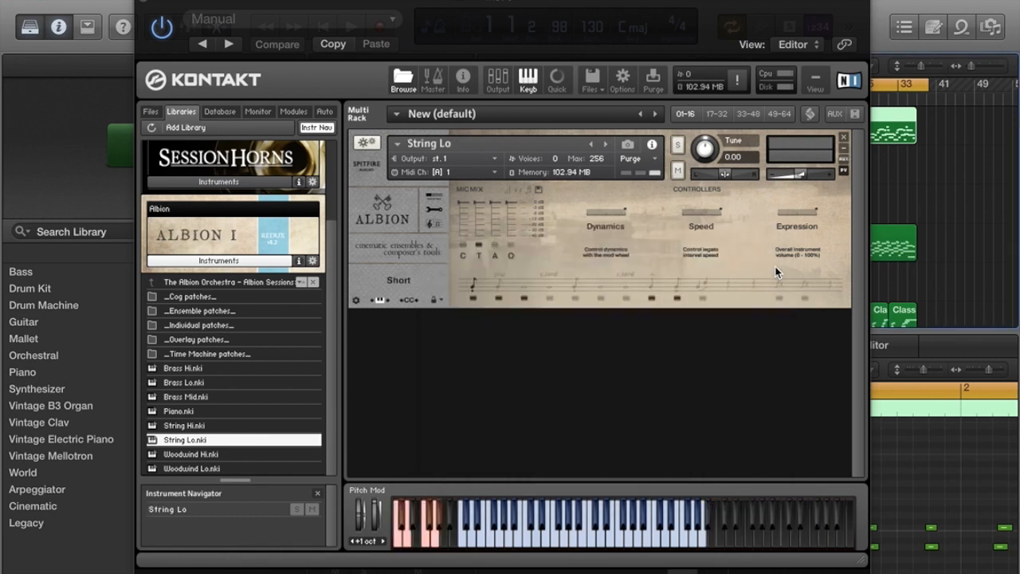
Audition String Lo's Legato articulation and enable the C, A and O microphones in its mic mix.
{"action": "left_click", "coordinate": [699, 284]}
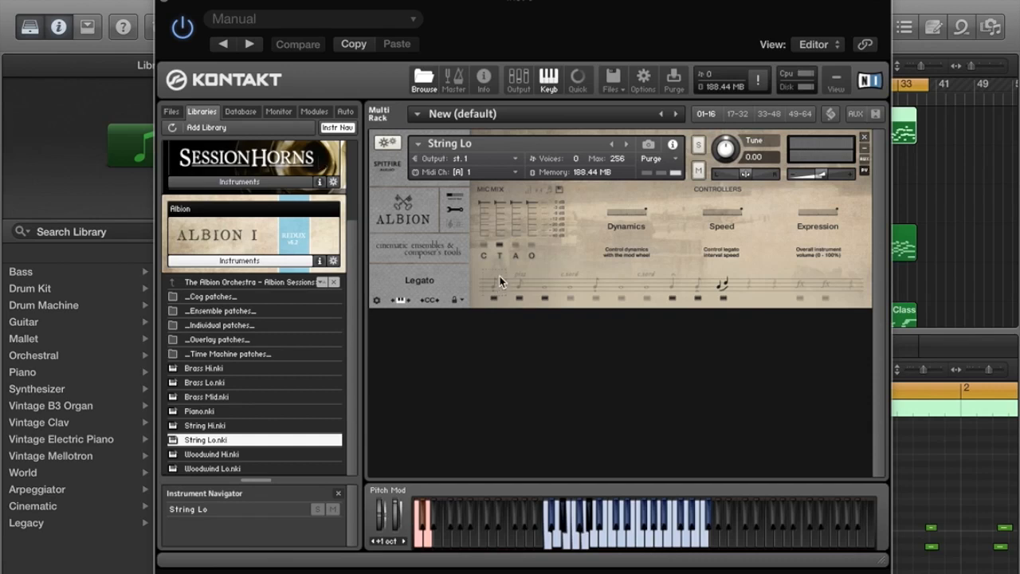
{"action": "left_click", "coordinate": [481, 245]}
{"action": "left_click", "coordinate": [514, 245]}
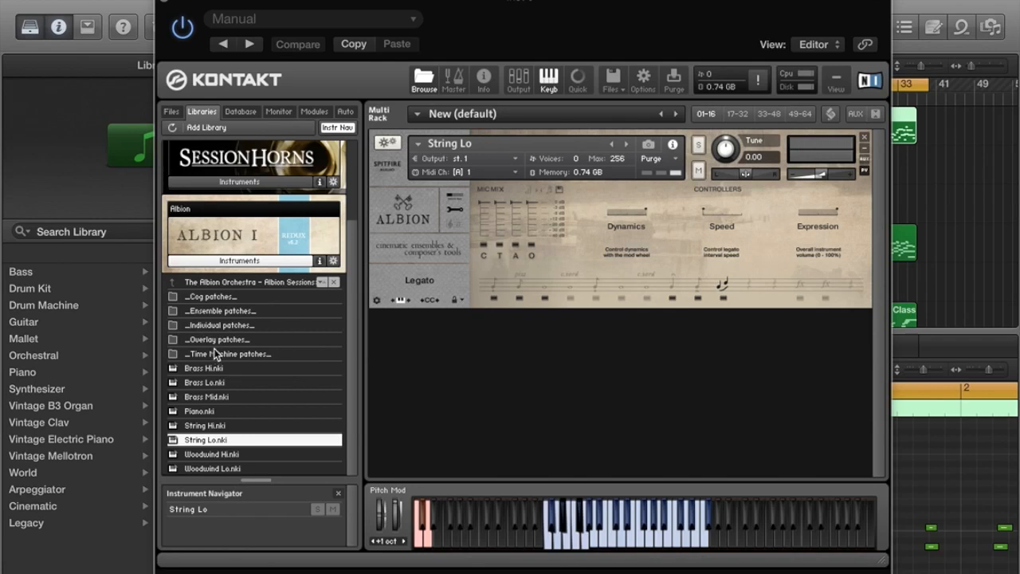
Open the individual patches of Darwin Percussion Ensemble and replace String Lo with Percussion Hits - All.nki.
{"action": "left_click", "coordinate": [219, 281]}
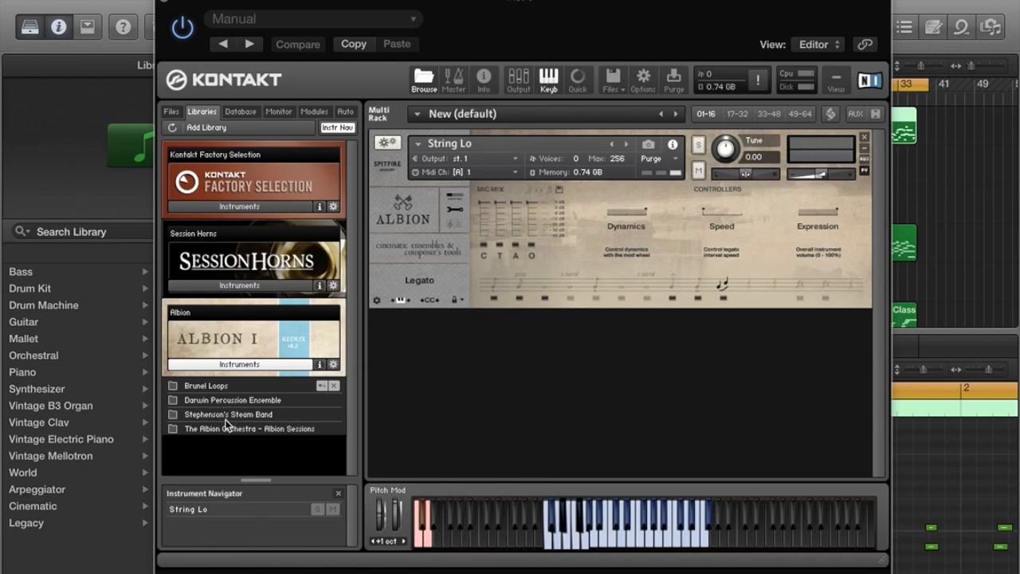
{"action": "left_click", "coordinate": [226, 400]}
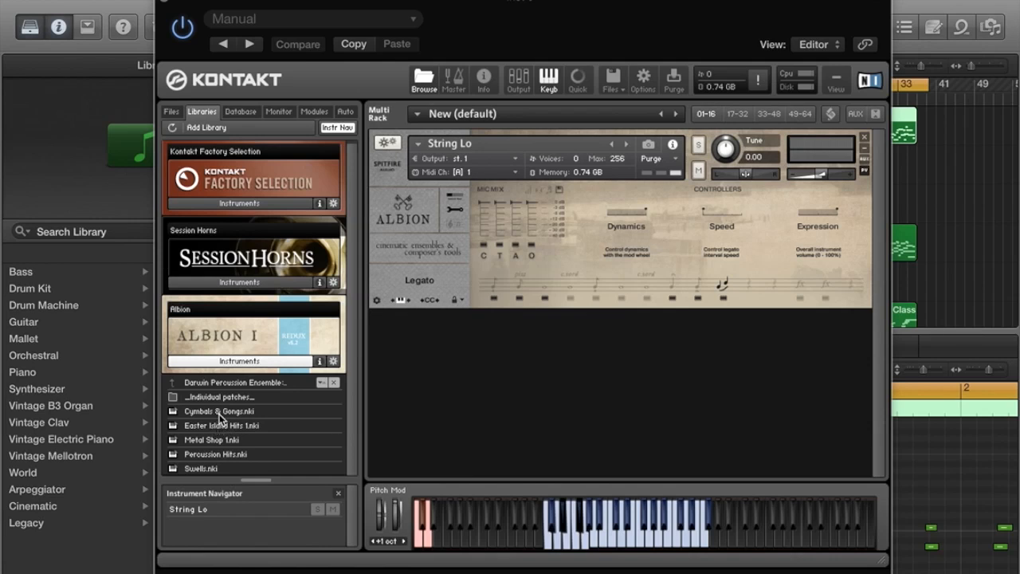
{"action": "double_click", "coordinate": [215, 396]}
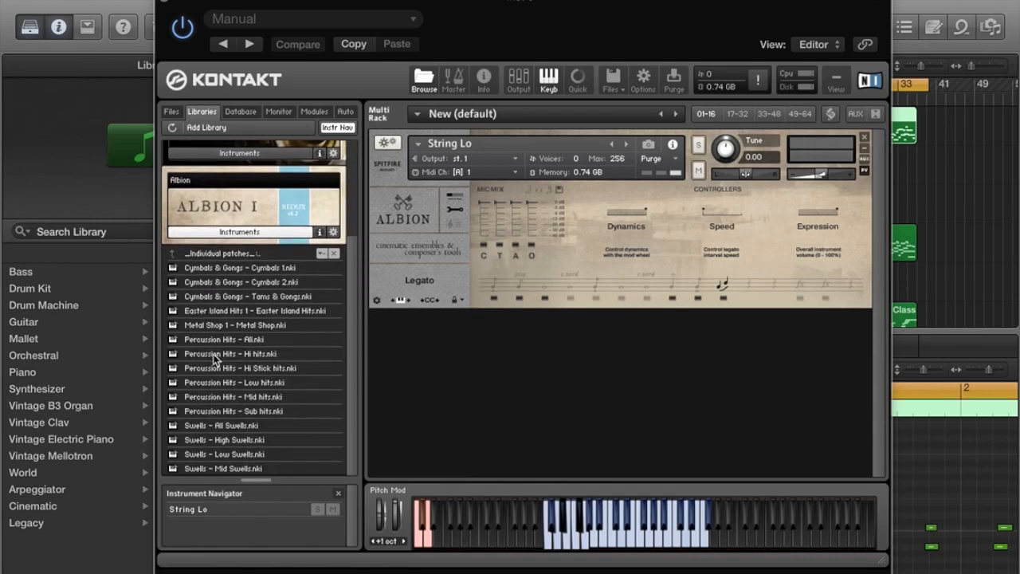
{"action": "left_click_drag", "start_coordinate": [211, 341], "coordinate": [607, 279]}
{"action": "left_click", "coordinate": [612, 209]}
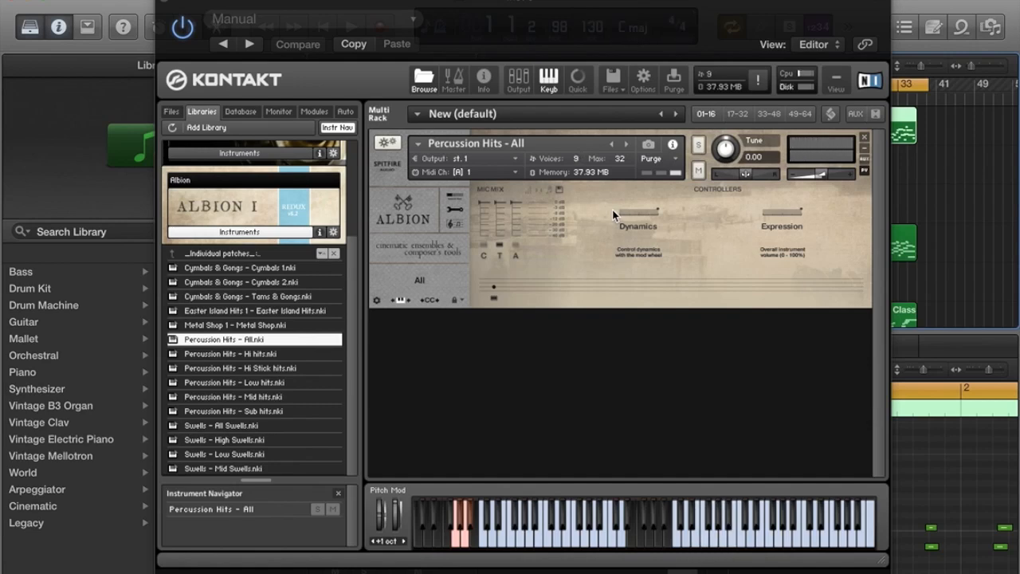
Audition Percussion Hits - All with the C microphone, and enable C, T and A together in the mic mix.
{"action": "left_click", "coordinate": [479, 243]}
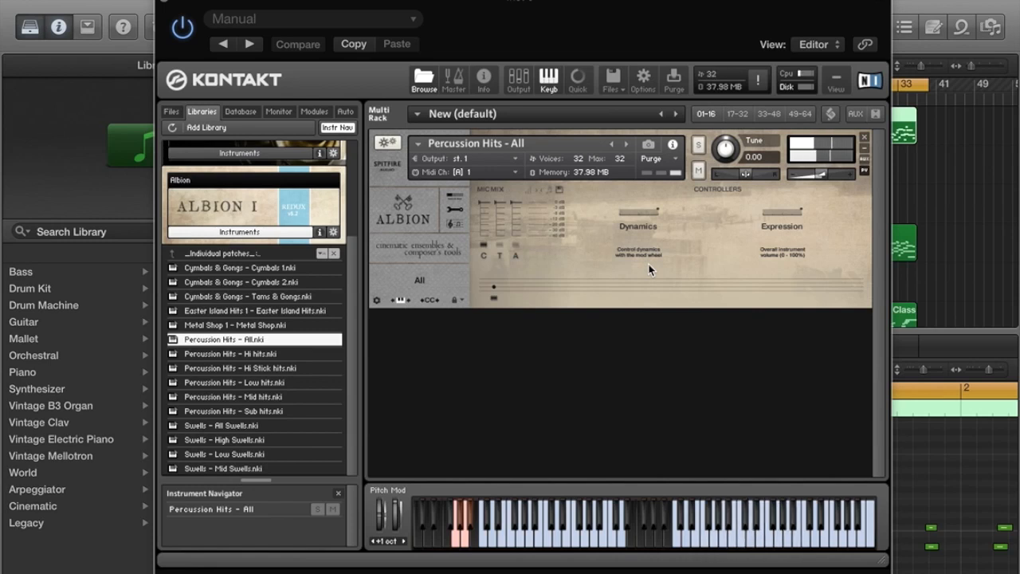
{"action": "left_click", "coordinate": [505, 244]}
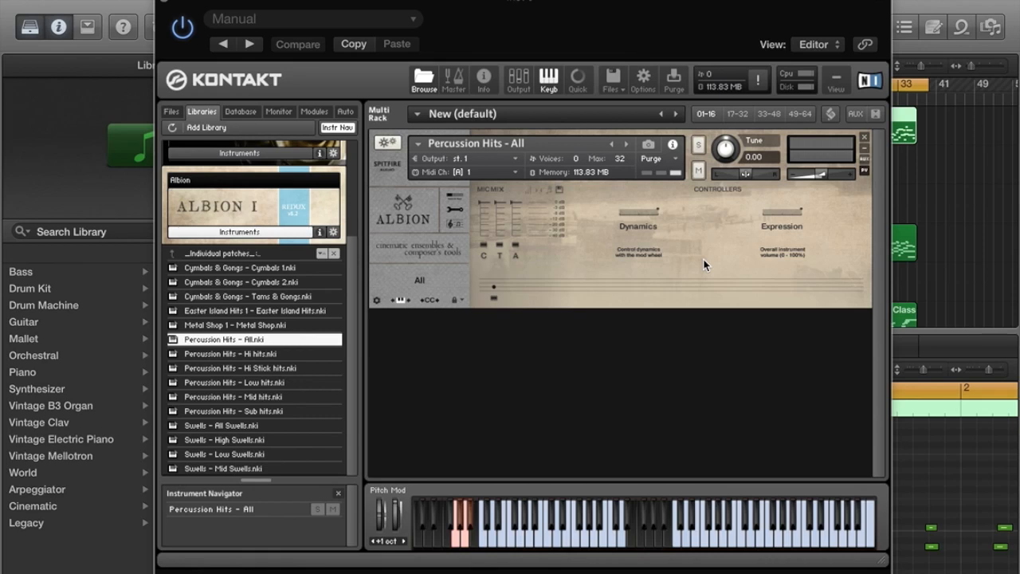
Replace the percussion patch with Metal Shop 1 - Metal Shop.nki, and after auditioning it load Easter Island Hits 1 - Easter Island Hits.nki instead.
{"action": "left_click_drag", "start_coordinate": [248, 324], "coordinate": [532, 265]}
{"action": "left_click", "coordinate": [629, 211]}
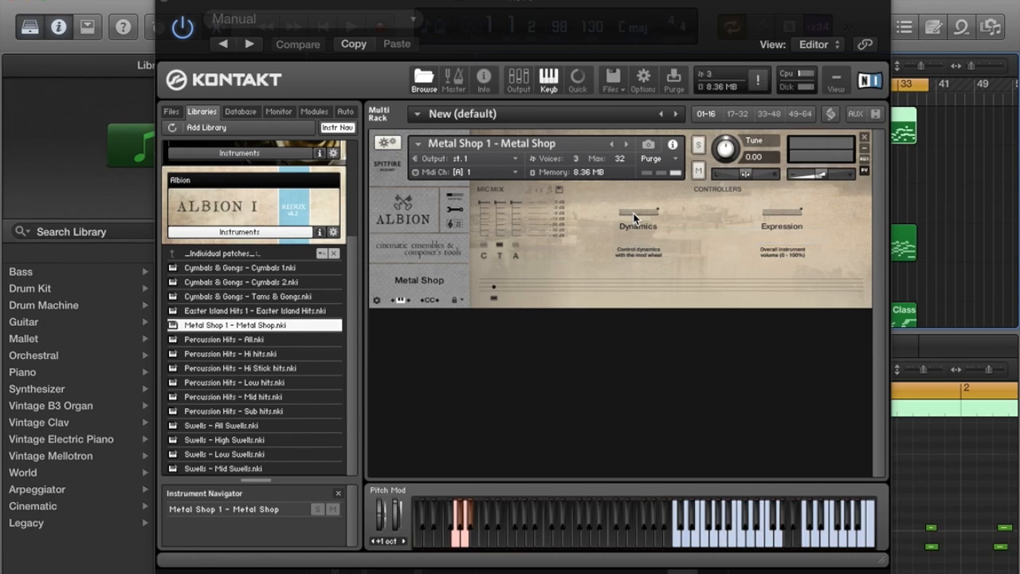
{"action": "left_click", "coordinate": [264, 310]}
{"action": "left_click_drag", "start_coordinate": [264, 310], "coordinate": [606, 239]}
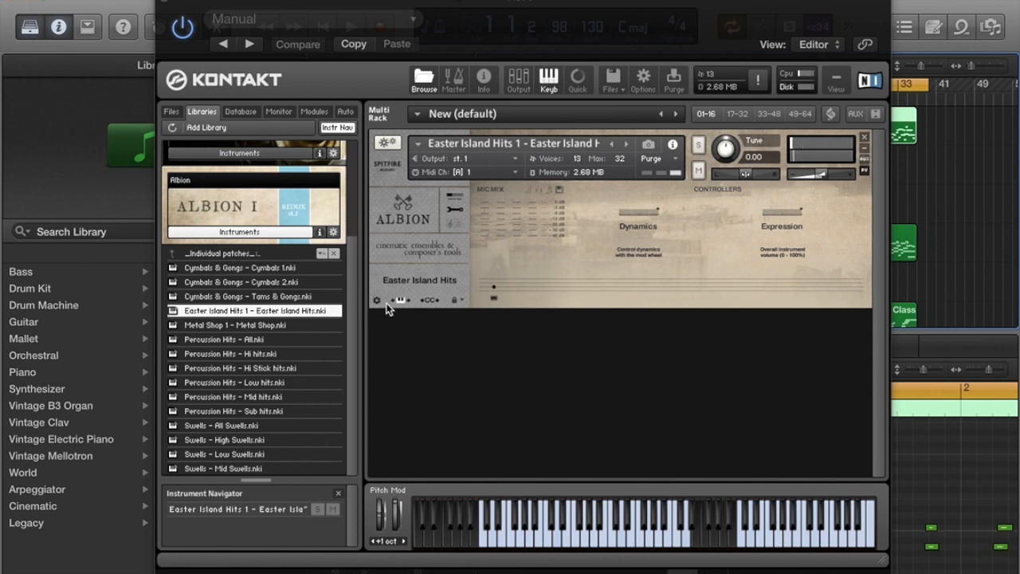
Browse from the Darwin Percussion Ensemble to Stephenson's Steam Band and look through its a Steam Pads patches.
{"action": "double_click", "coordinate": [229, 254]}
{"action": "double_click", "coordinate": [212, 387]}
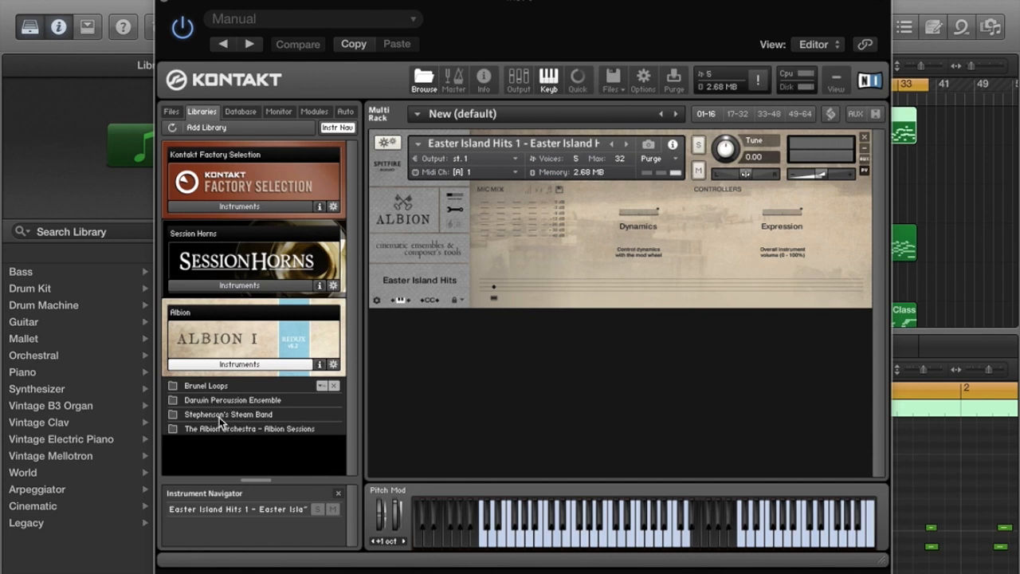
{"action": "double_click", "coordinate": [219, 416]}
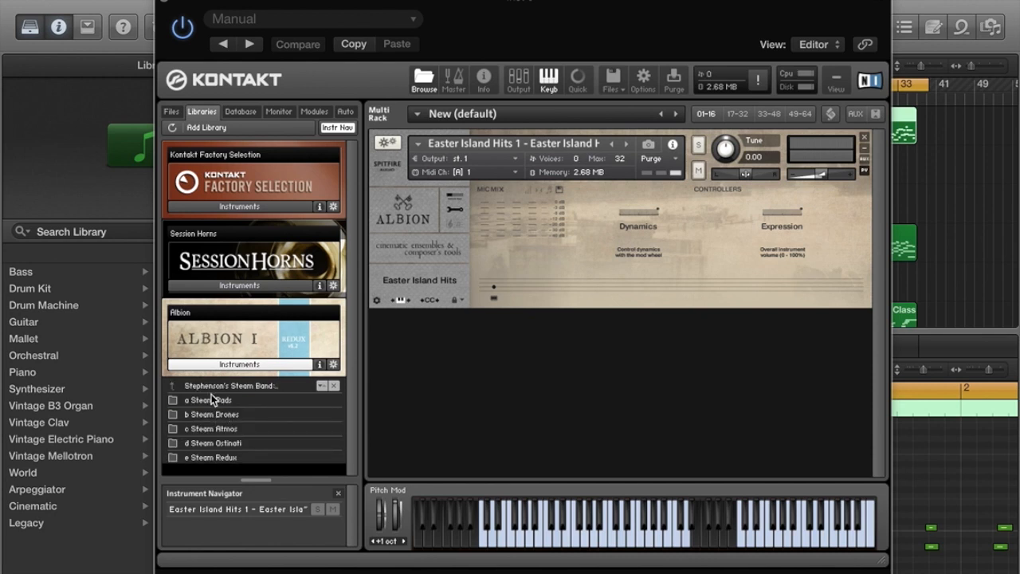
{"action": "double_click", "coordinate": [211, 400]}
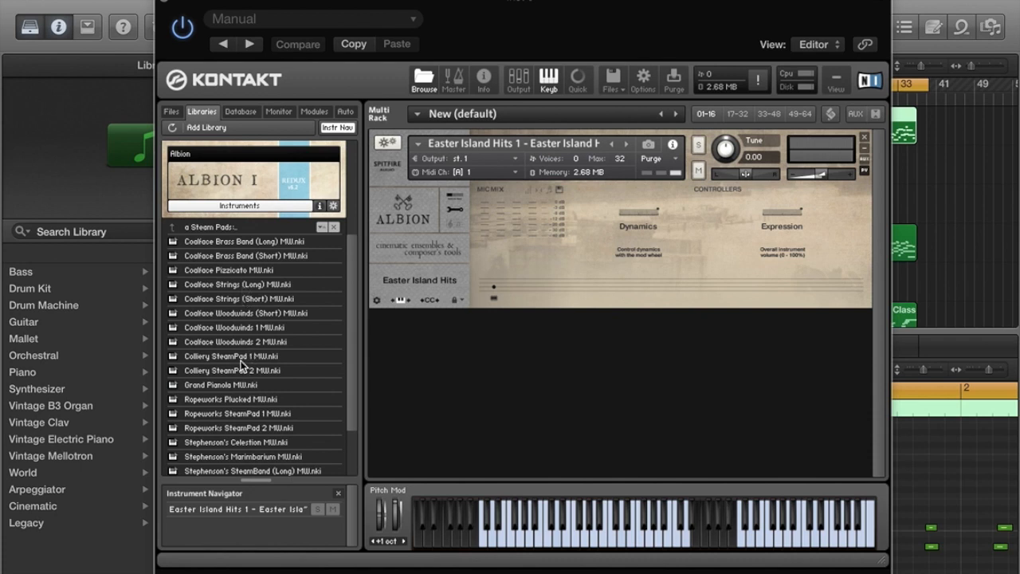
{"action": "left_click", "coordinate": [209, 228]}
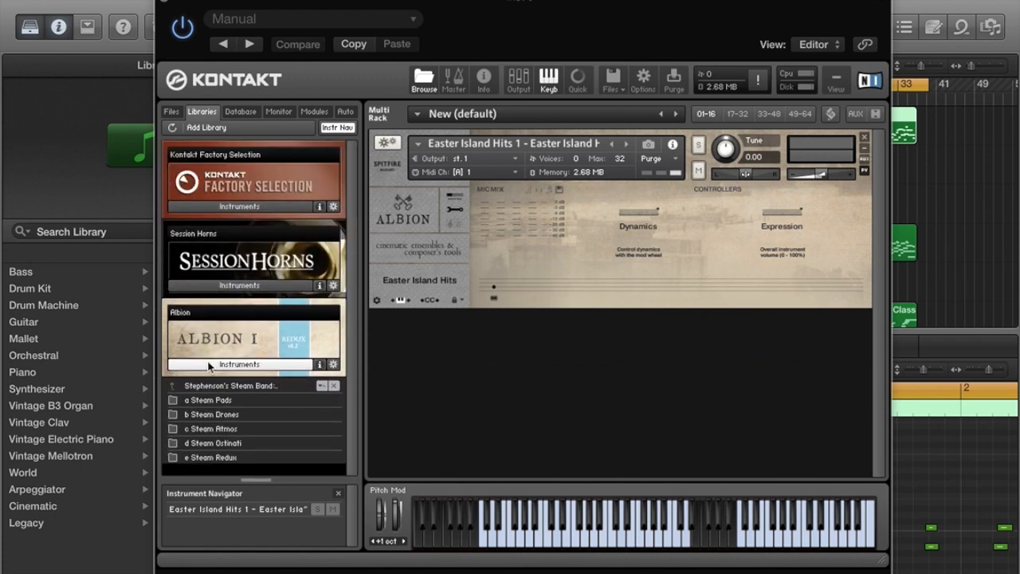
Load Descending Machines.nki from the b Steam Drones folder, and after auditioning it replace it with Admiralty Brass - Day.nki.
{"action": "double_click", "coordinate": [203, 416]}
{"action": "left_click_drag", "start_coordinate": [204, 355], "coordinate": [655, 278]}
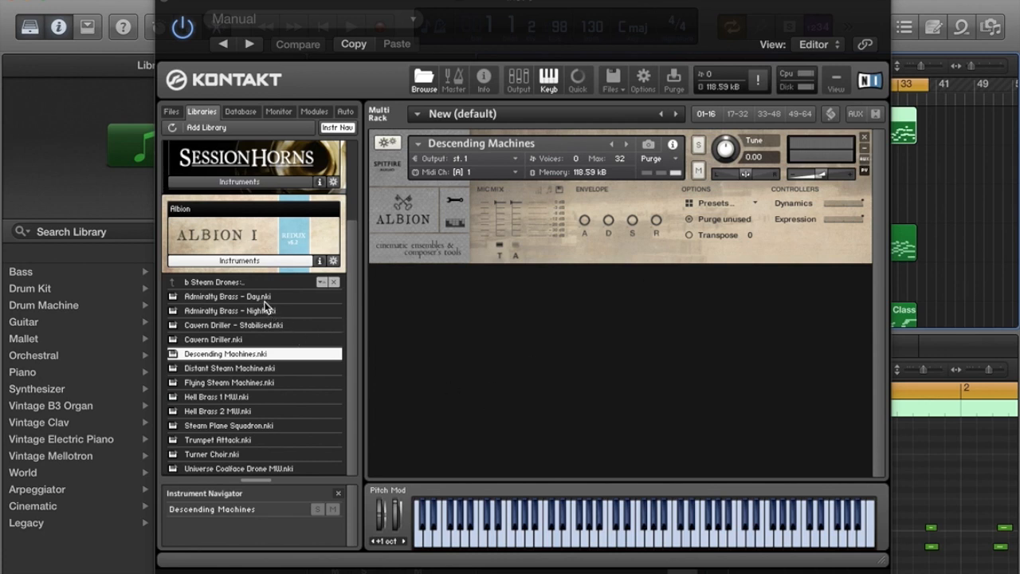
{"action": "left_click_drag", "start_coordinate": [264, 299], "coordinate": [558, 227]}
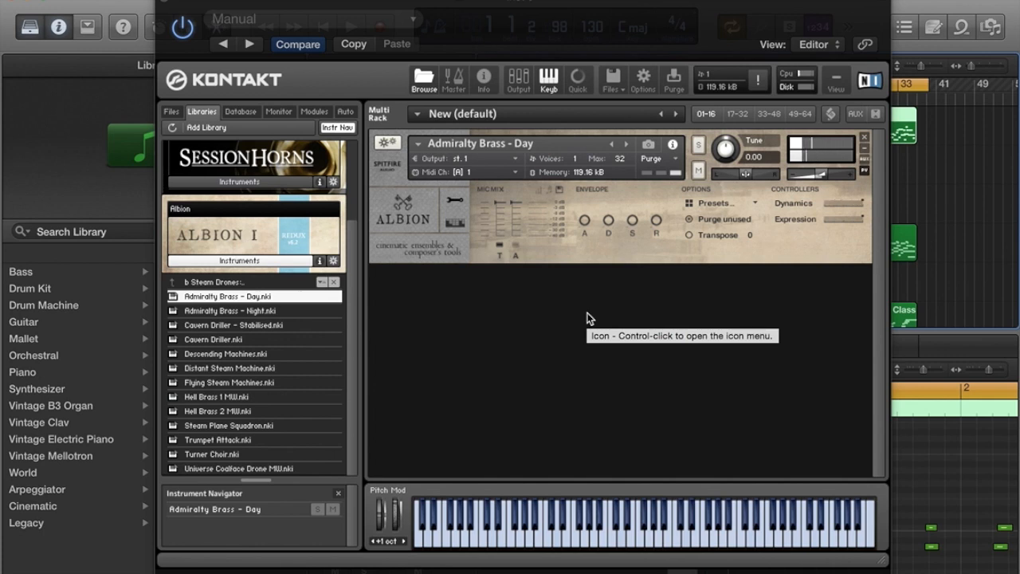
Return to Albion's top-level folders and replace Admiralty Brass - Day with the patch from the Spitfire Labs - Music Box folder on disk.
{"action": "left_click", "coordinate": [229, 283]}
{"action": "left_click", "coordinate": [214, 388]}
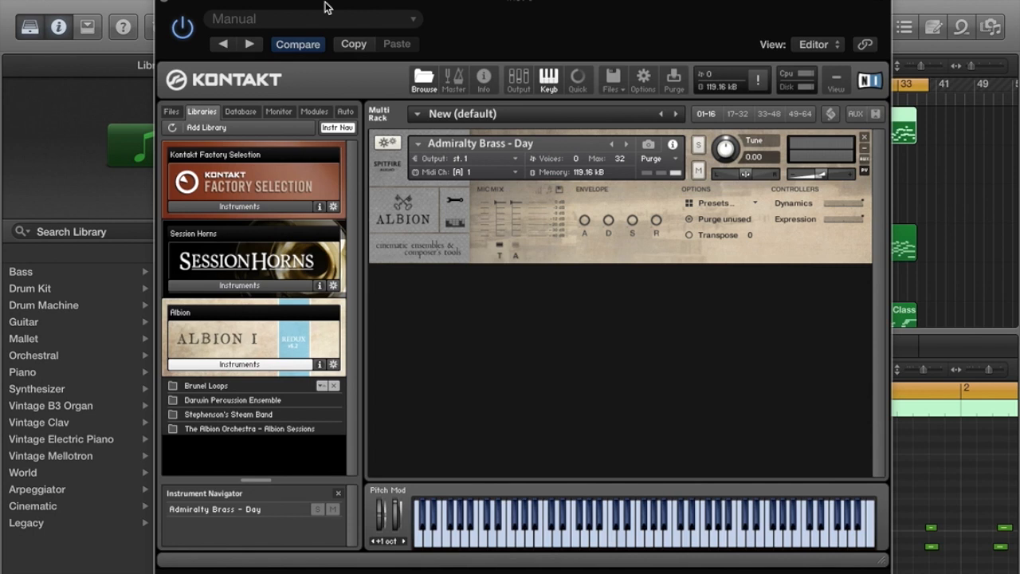
{"action": "left_click", "coordinate": [178, 112]}
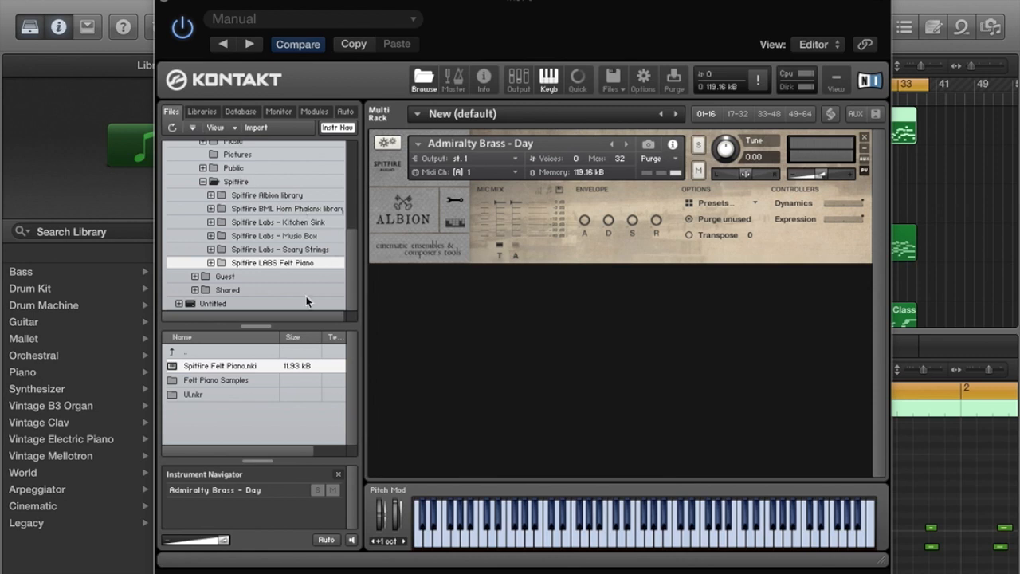
{"action": "left_click", "coordinate": [288, 235]}
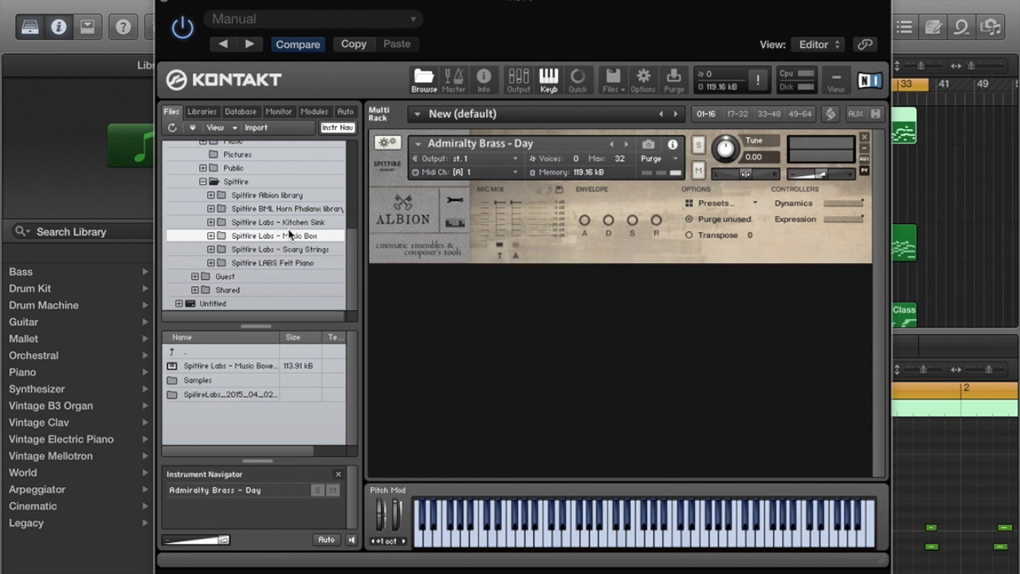
{"action": "left_click_drag", "start_coordinate": [232, 366], "coordinate": [630, 195]}
{"action": "left_click", "coordinate": [644, 214]}
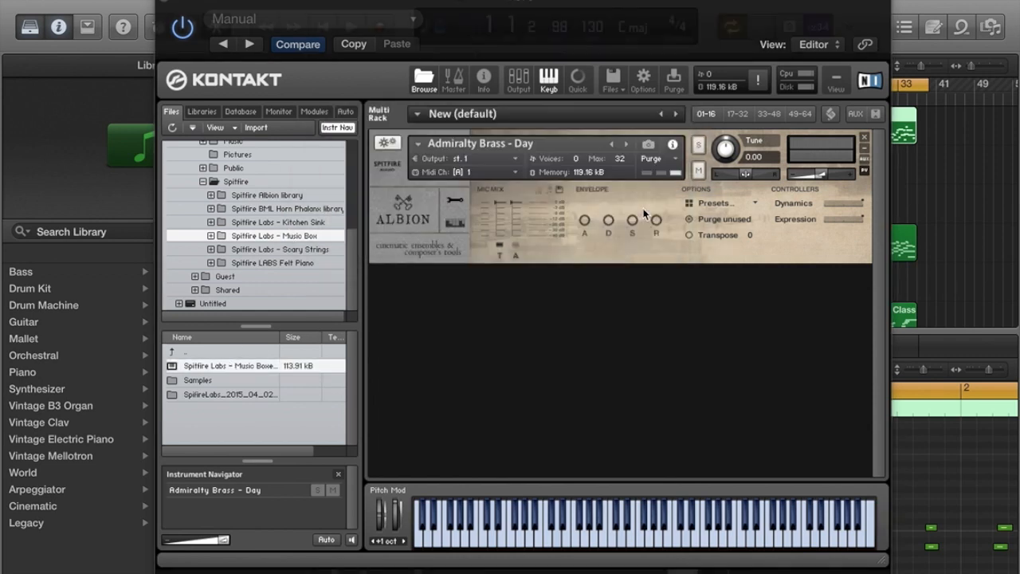